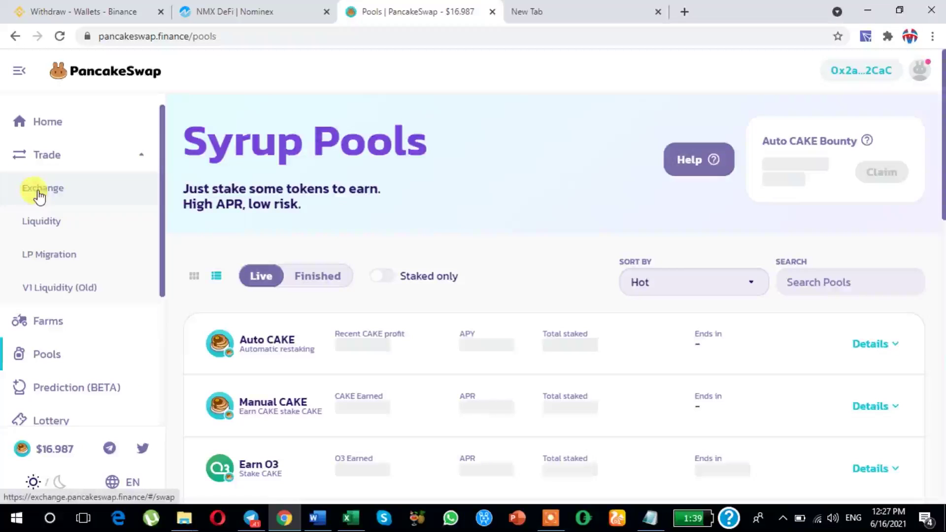
# - Open the PancakeSwap Exchange page and choose USDT as the token to swap from
pyautogui.click(26, 192)
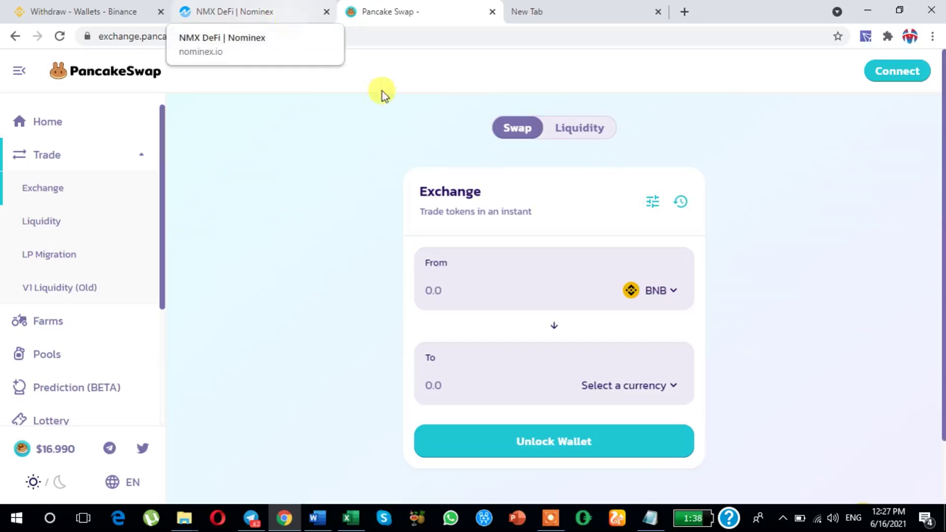
pyautogui.click(652, 291)
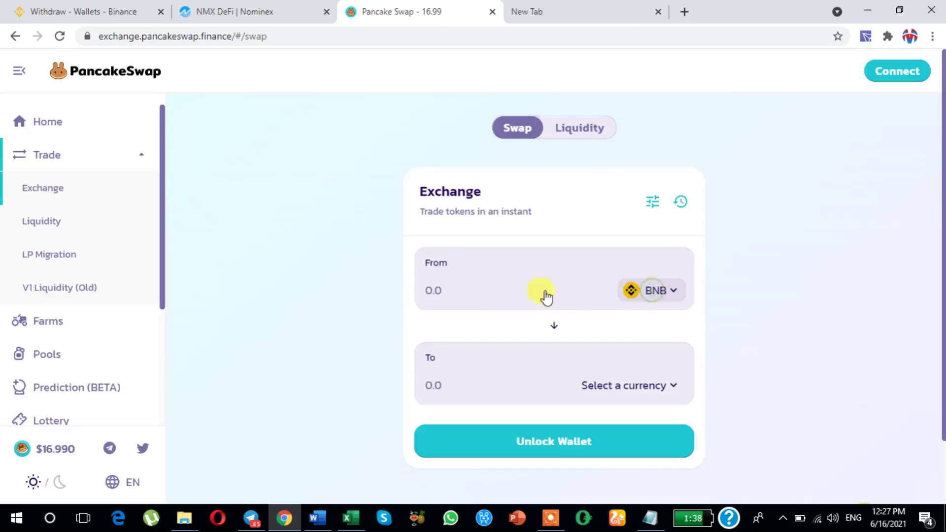
pyautogui.click(407, 142)
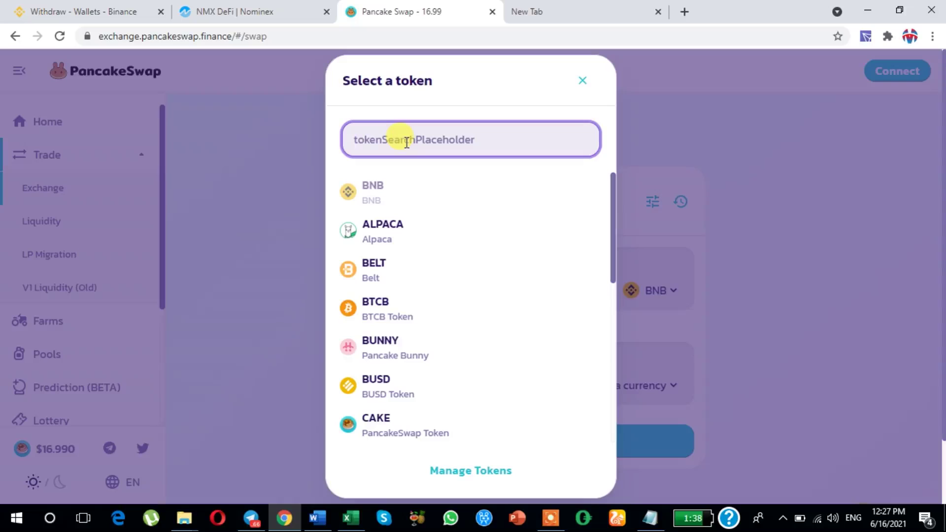
pyautogui.write('usdt')
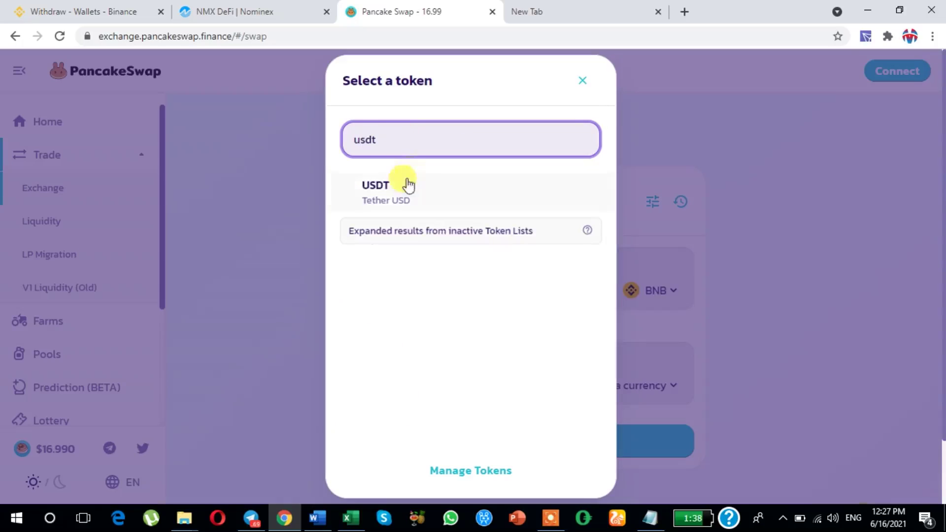
pyautogui.click(376, 188)
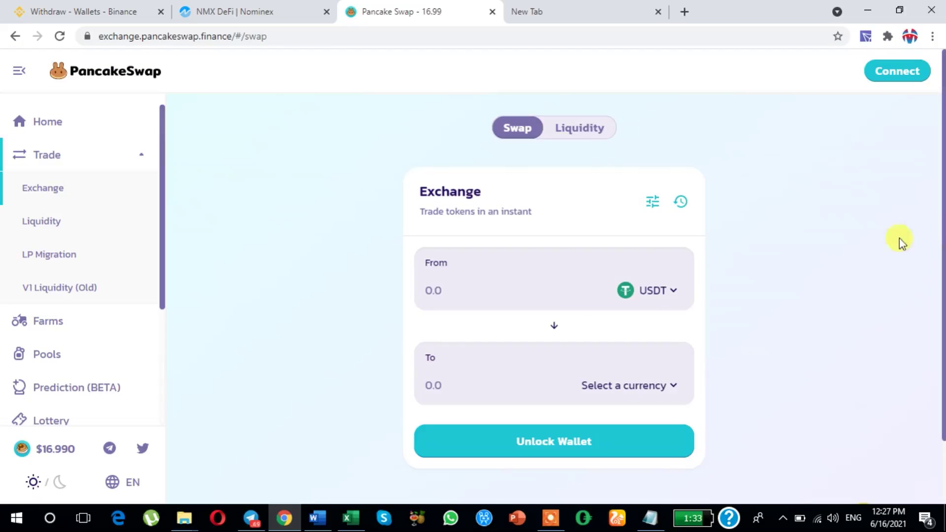
# - Search for nmx and choose the Nominex NMX token as the currency to swap to
pyautogui.scroll(-1, 709, 360)
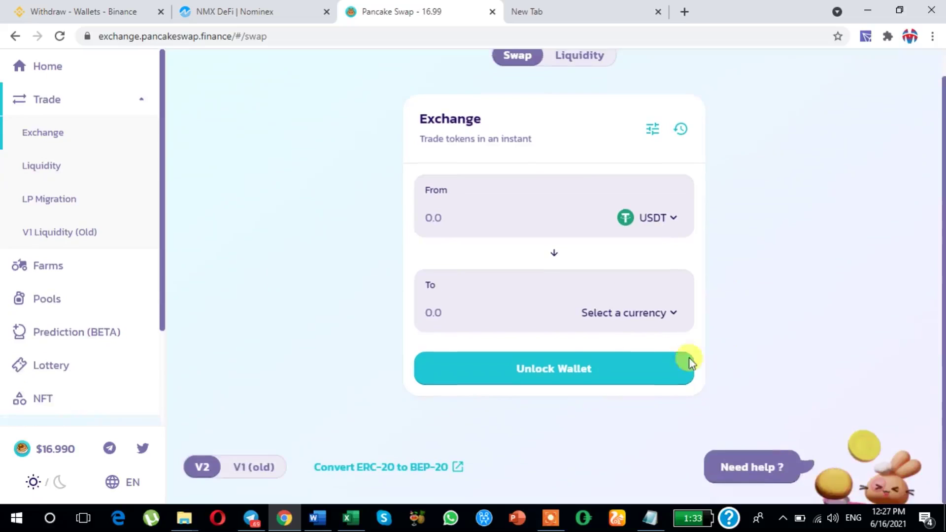
pyautogui.click(657, 315)
pyautogui.click(390, 137)
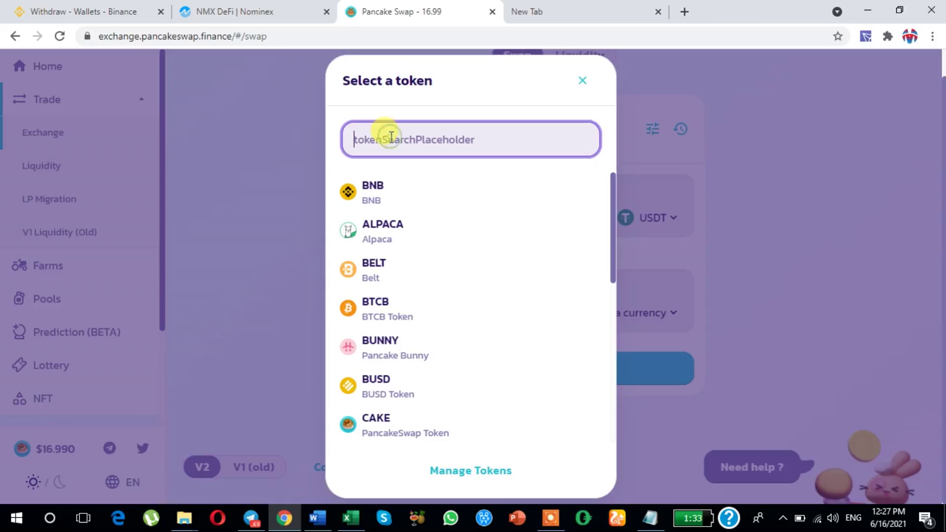
pyautogui.write('nmx')
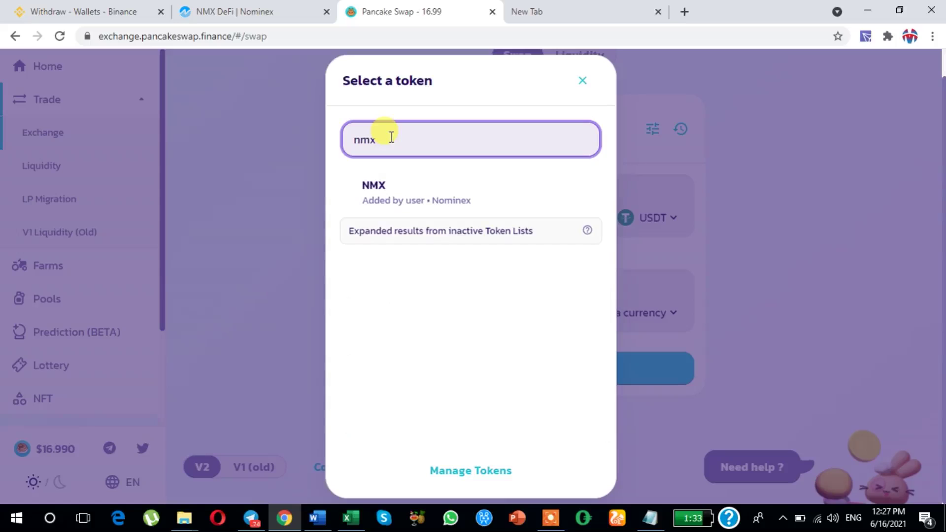
pyautogui.click(401, 198)
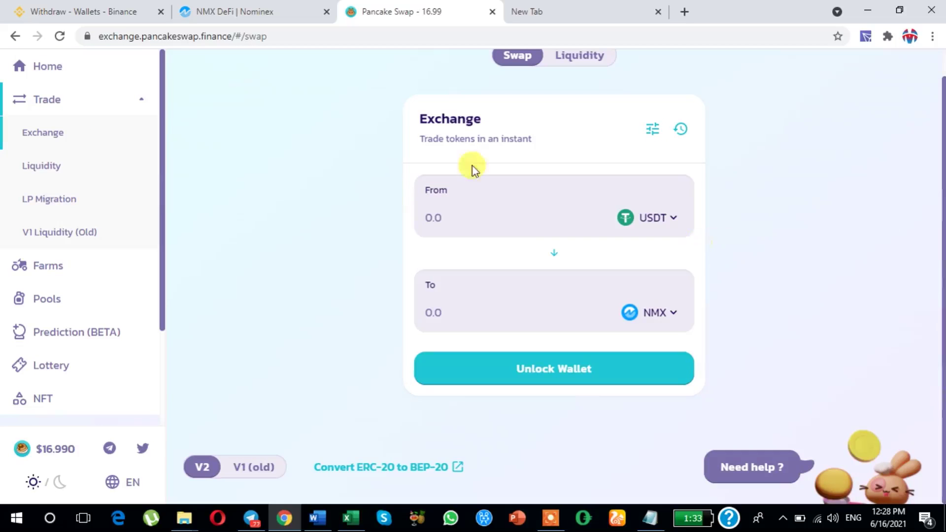
# - Switch to the Nominex liquidity pools page and examine the NMX-USDT pool details and its contract addresses
pyautogui.click(270, 33)
pyautogui.click(271, 18)
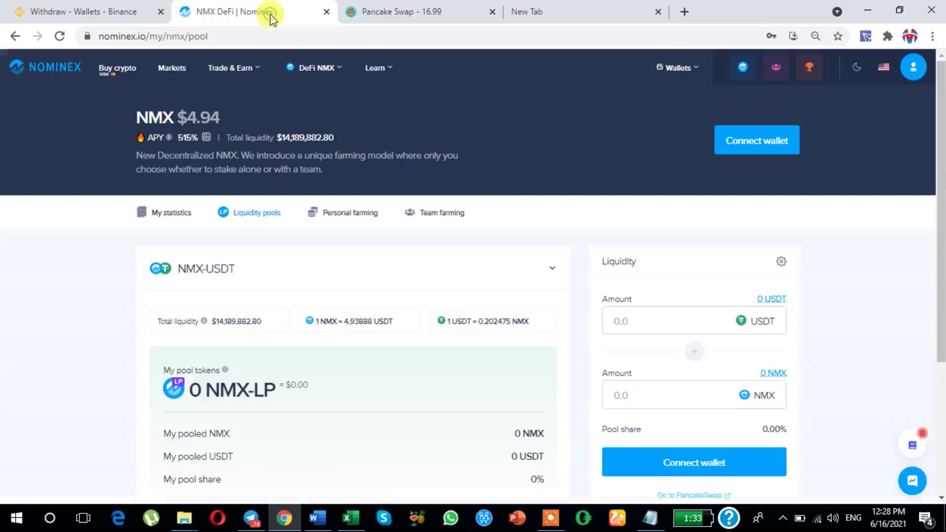
pyautogui.scroll(-4, 473, 268)
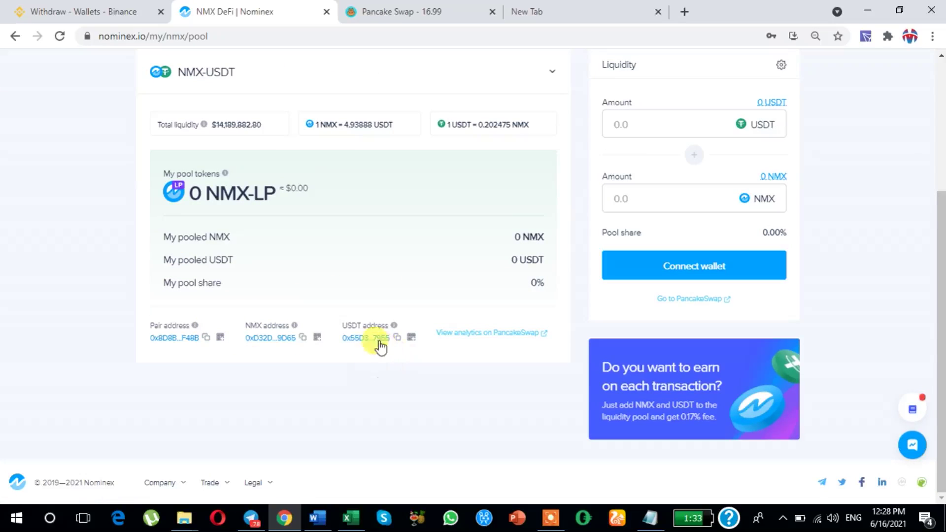
pyautogui.scroll(4, 242, 258)
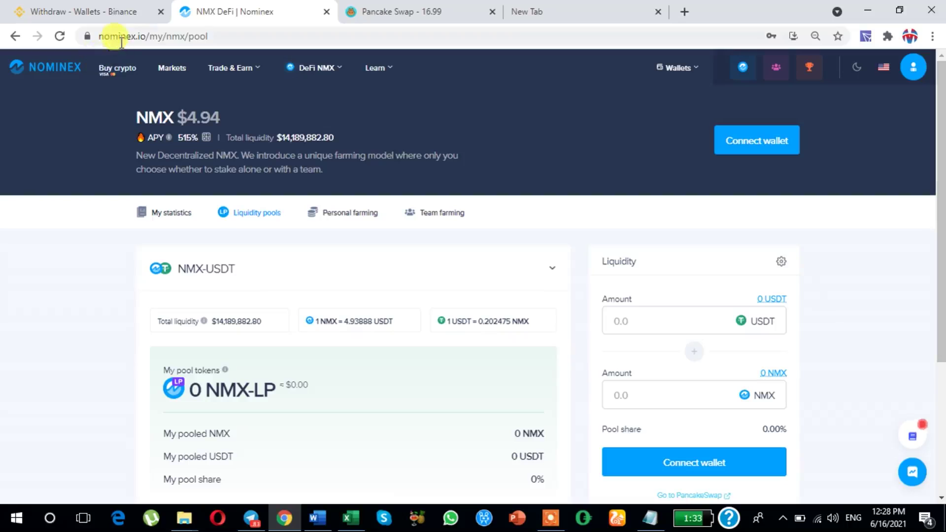
pyautogui.scroll(-4, 371, 369)
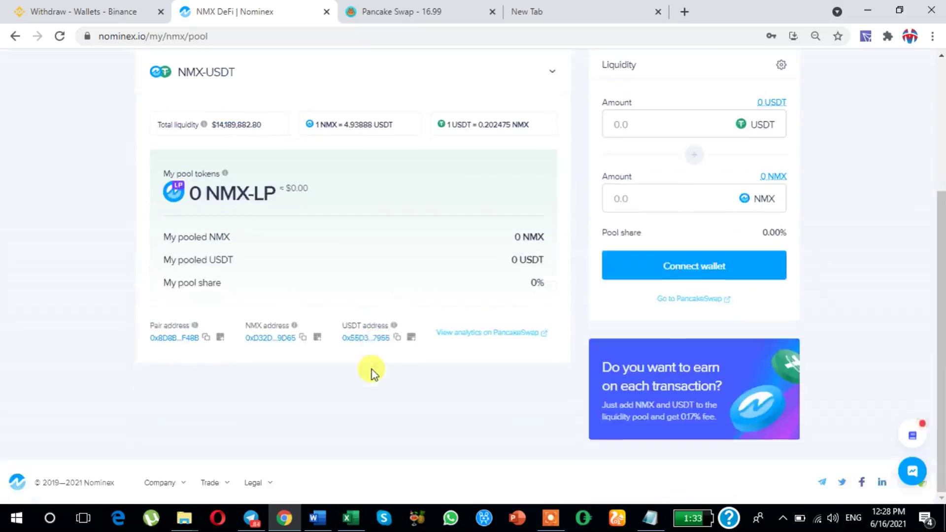
pyautogui.scroll(3, 372, 369)
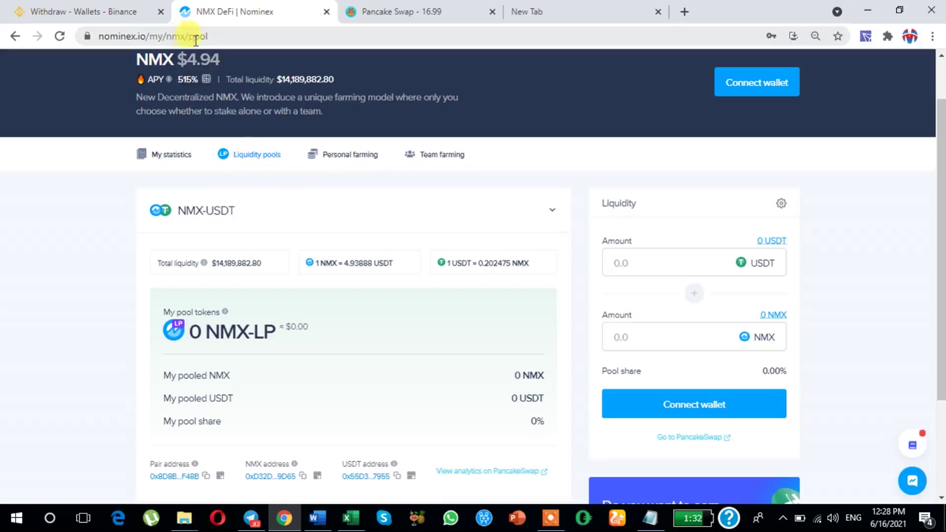
pyautogui.scroll(-2, 294, 217)
pyautogui.scroll(3, 249, 177)
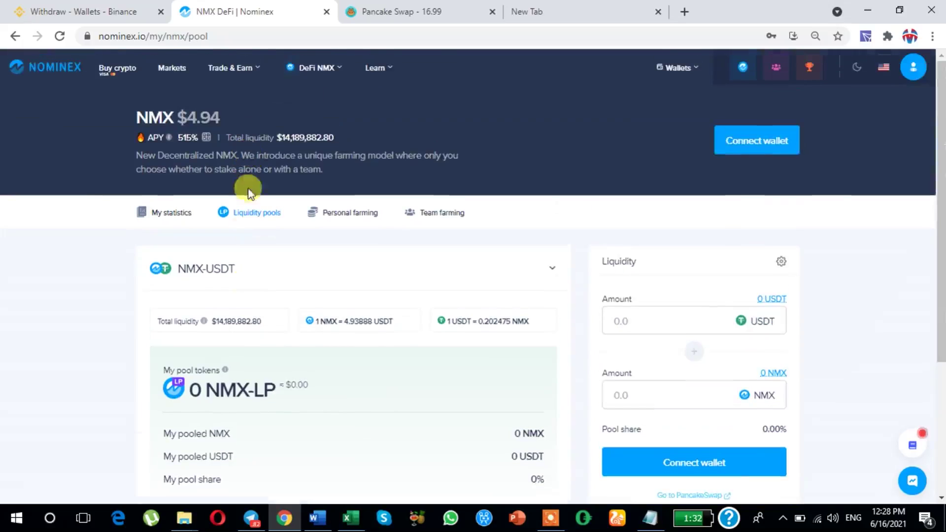
# - Copy the NMX contract address from the NMX-USDT pool details
pyautogui.moveTo(310, 71)
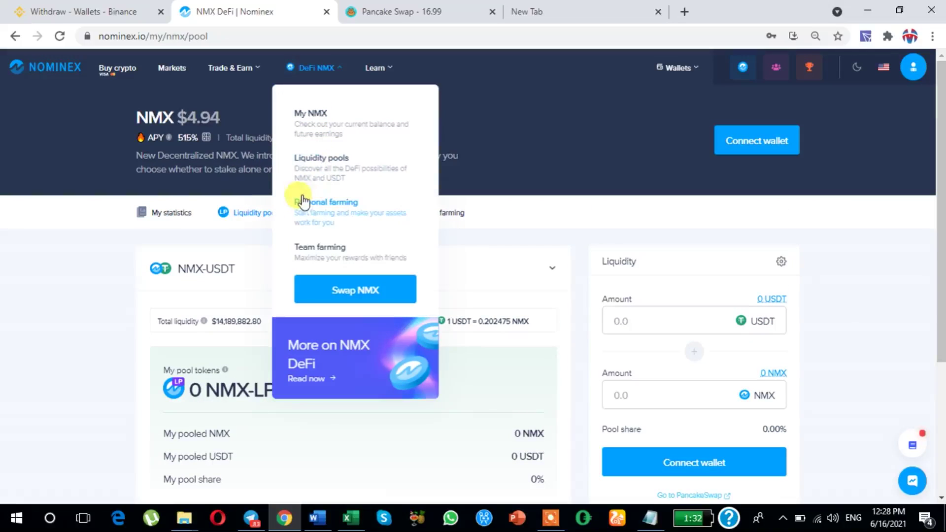
pyautogui.scroll(-1, 274, 384)
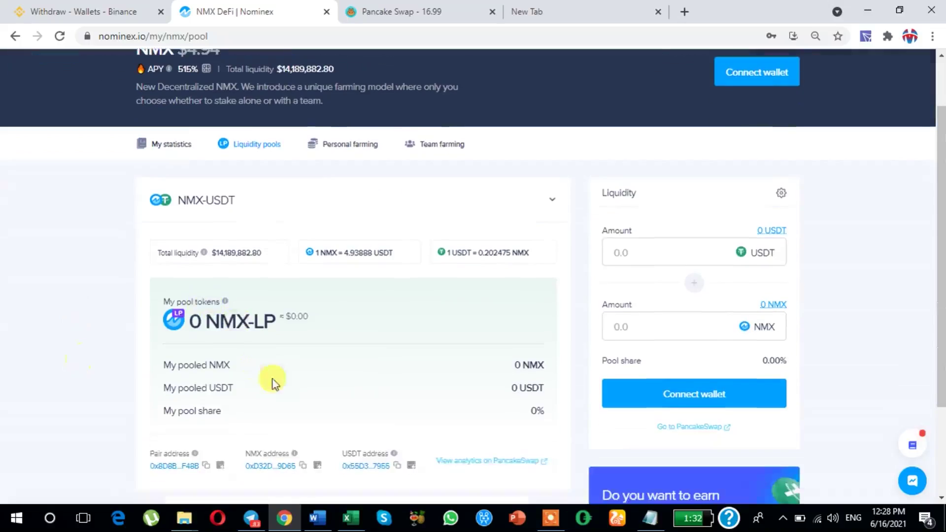
pyautogui.scroll(-3, 273, 385)
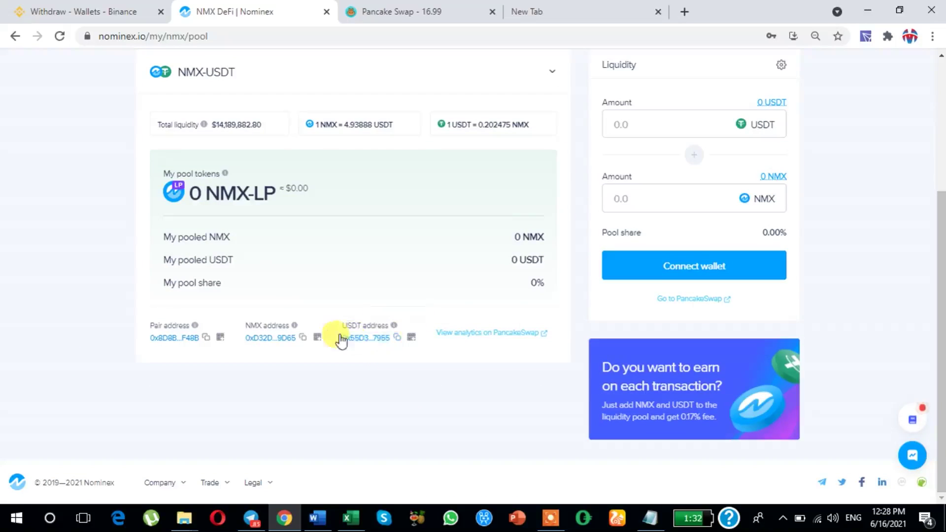
pyautogui.click(304, 338)
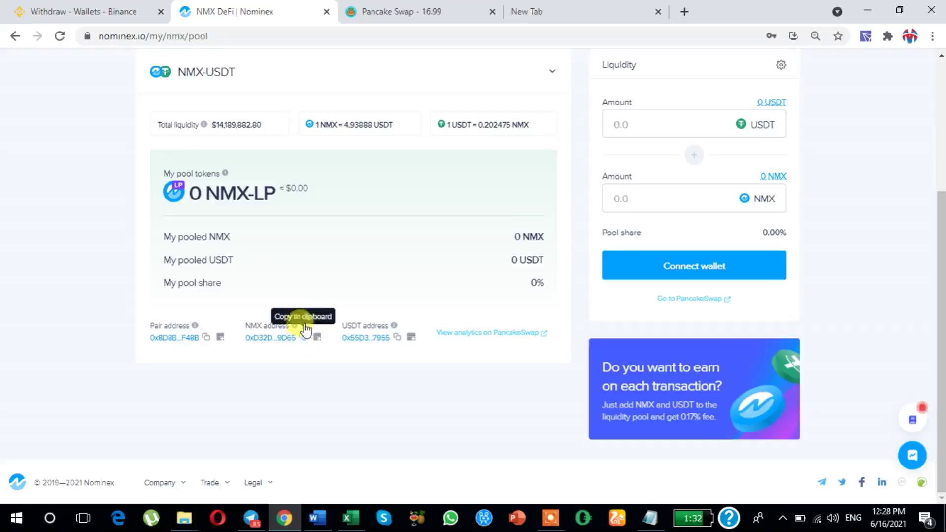
# - Return to PancakeSwap and look at the token search for the From and To currencies, checking the NMX address on Nominex
pyautogui.click(386, 10)
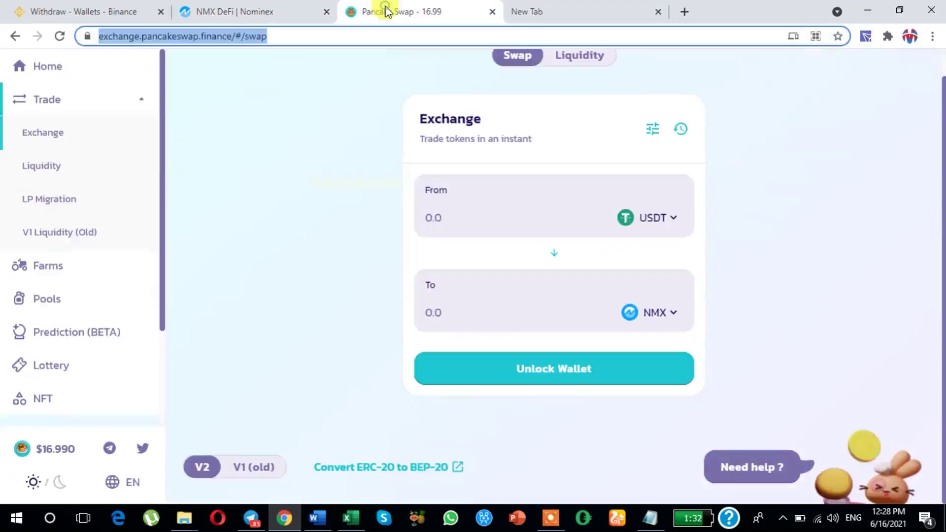
pyautogui.click(663, 224)
pyautogui.click(662, 224)
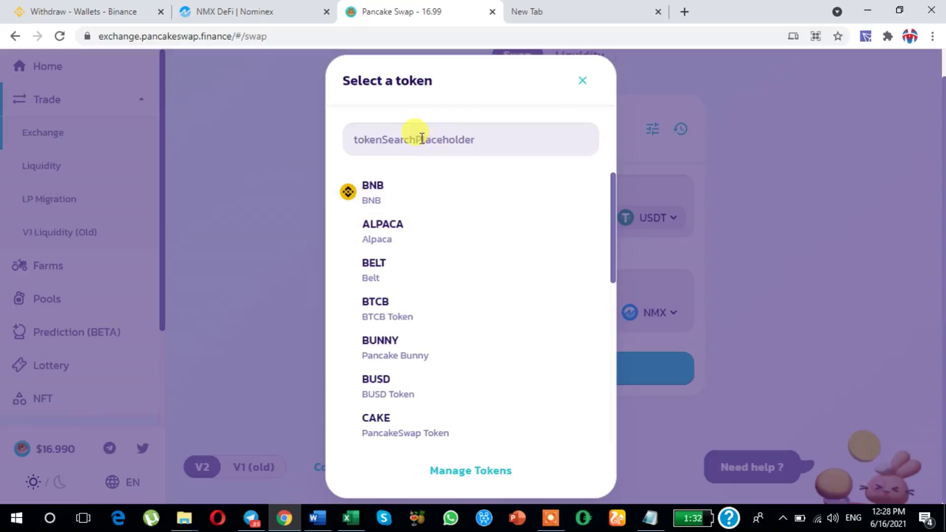
pyautogui.click(582, 81)
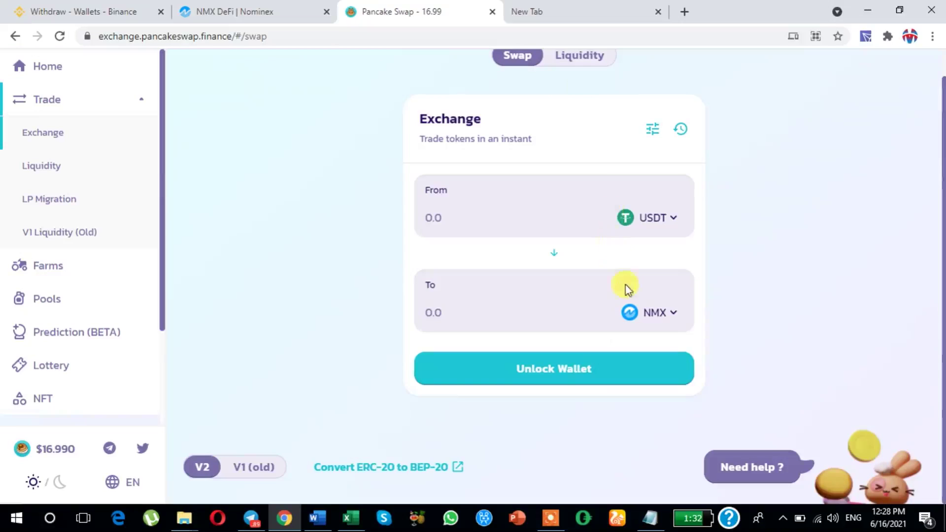
pyautogui.click(666, 315)
pyautogui.click(843, 280)
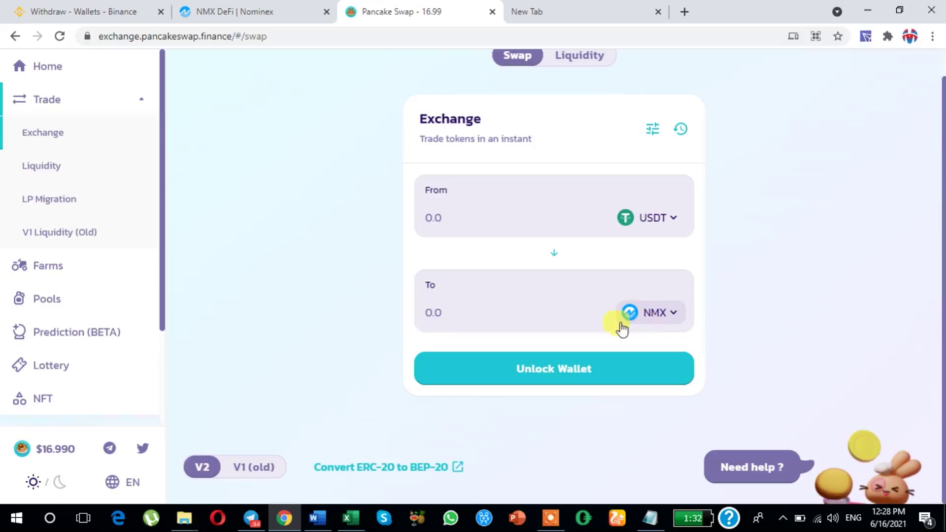
pyautogui.click(264, 16)
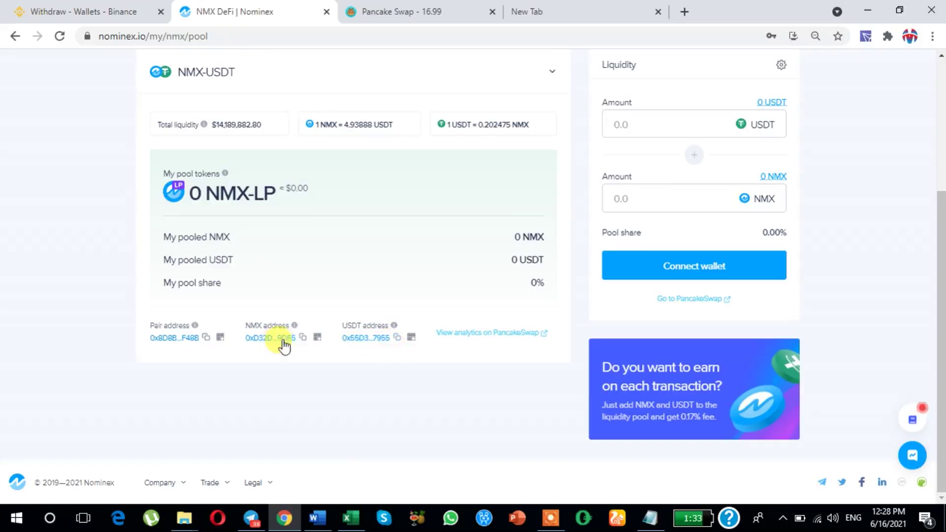
pyautogui.click(409, 14)
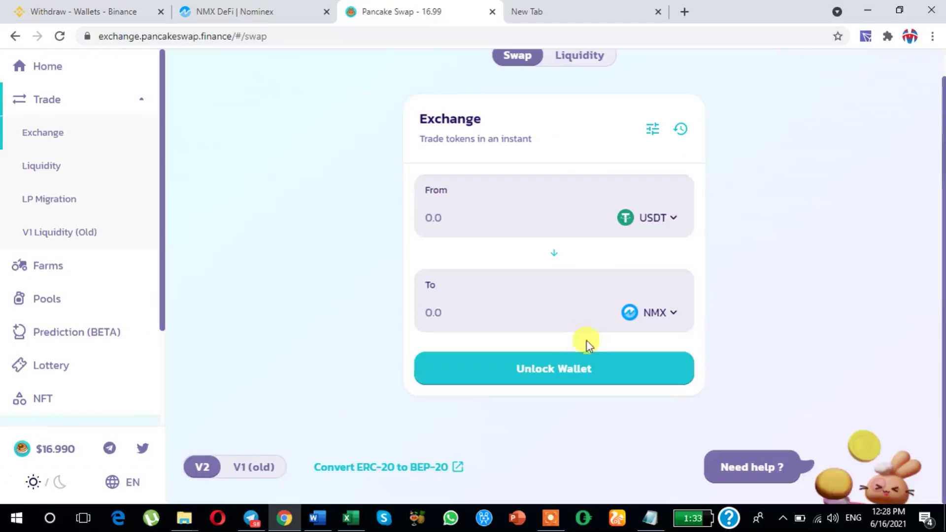
pyautogui.click(657, 319)
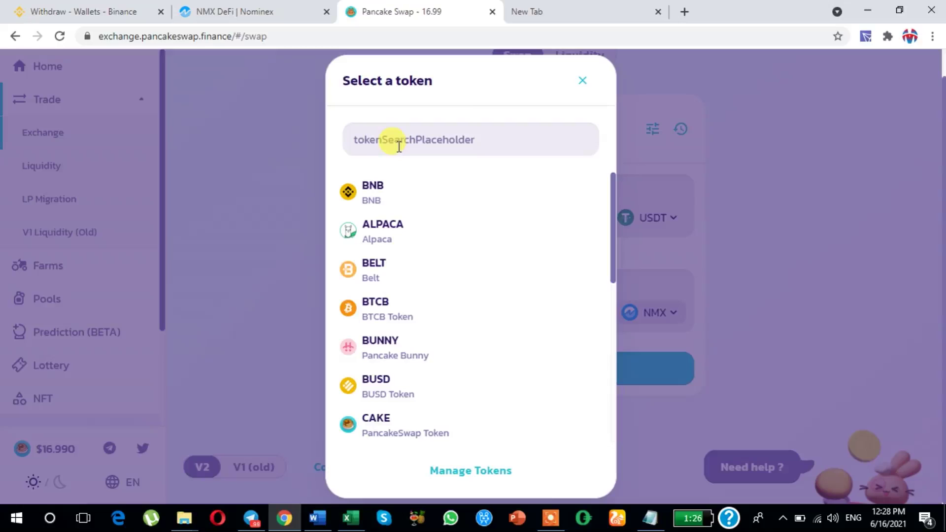
pyautogui.click(582, 82)
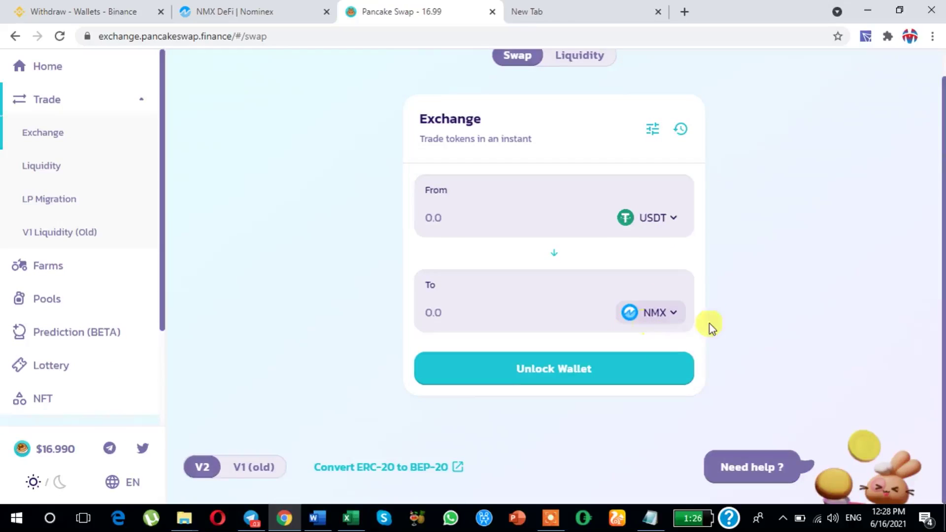
# - Try to connect the exchange page to the Metamask wallet
pyautogui.scroll(2, 719, 327)
pyautogui.click(893, 74)
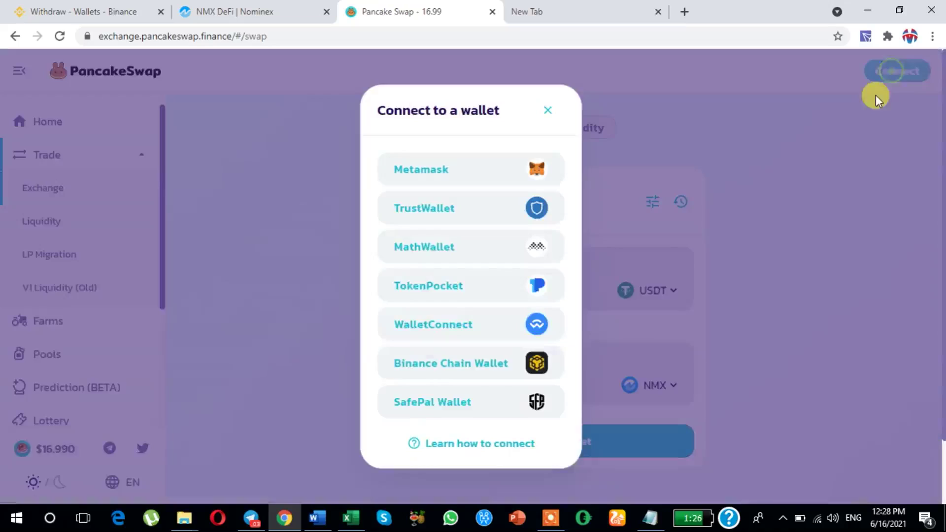
pyautogui.click(419, 175)
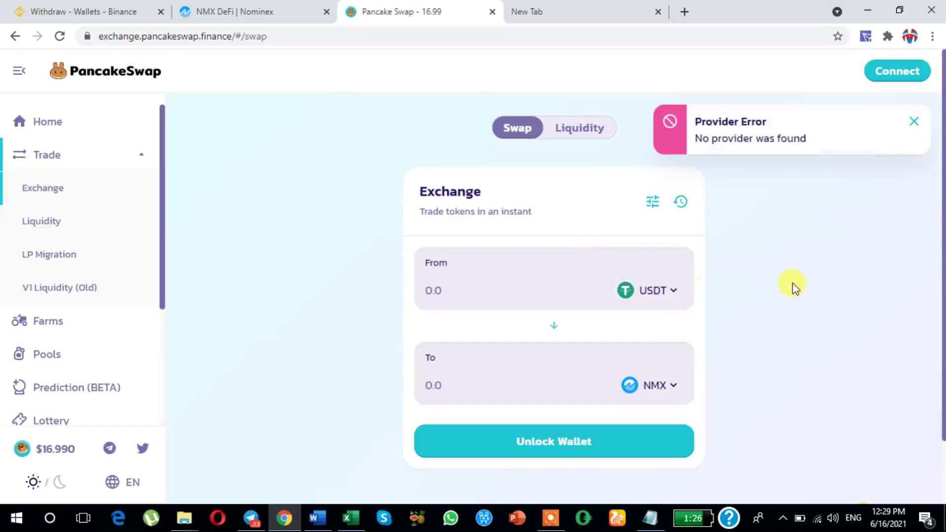
pyautogui.scroll(-1, 855, 165)
pyautogui.scroll(1, 855, 164)
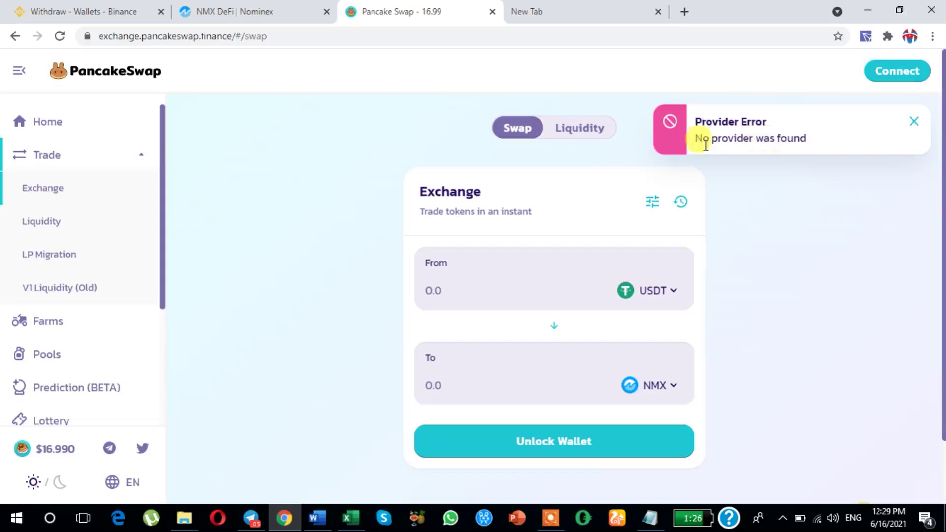
# - Give the MetaMask browser extension access to the PancakeSwap site and reload the page
pyautogui.click(888, 40)
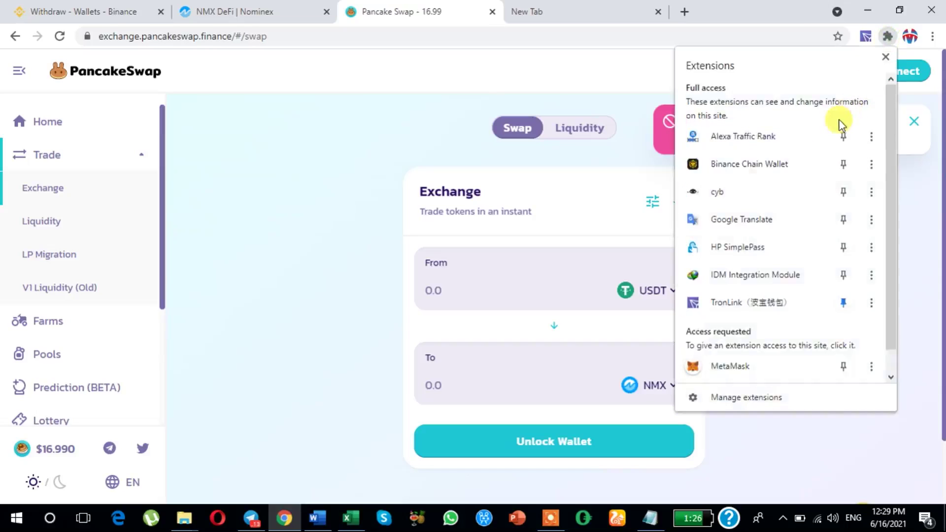
pyautogui.click(711, 365)
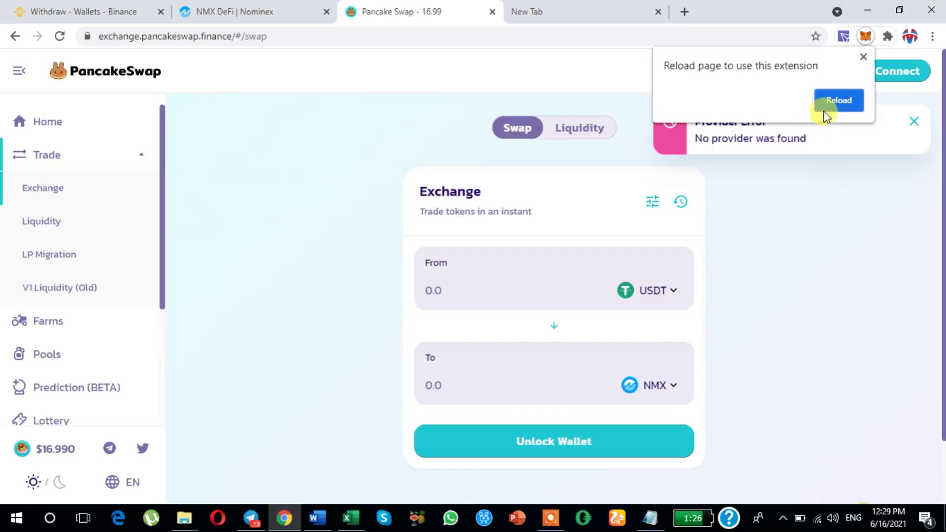
pyautogui.click(834, 104)
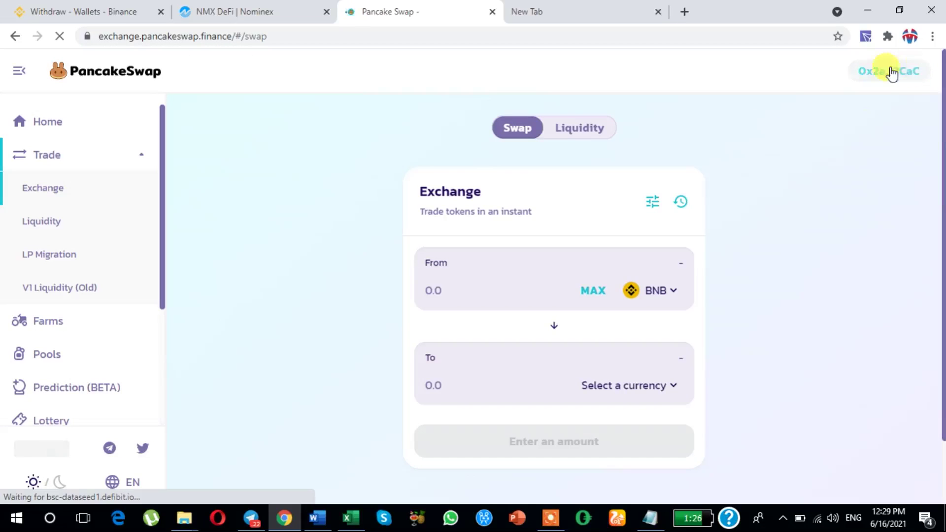
# - Search the token list for "usdt" and choose USDT (Tether USD) as the From currency
pyautogui.click(663, 292)
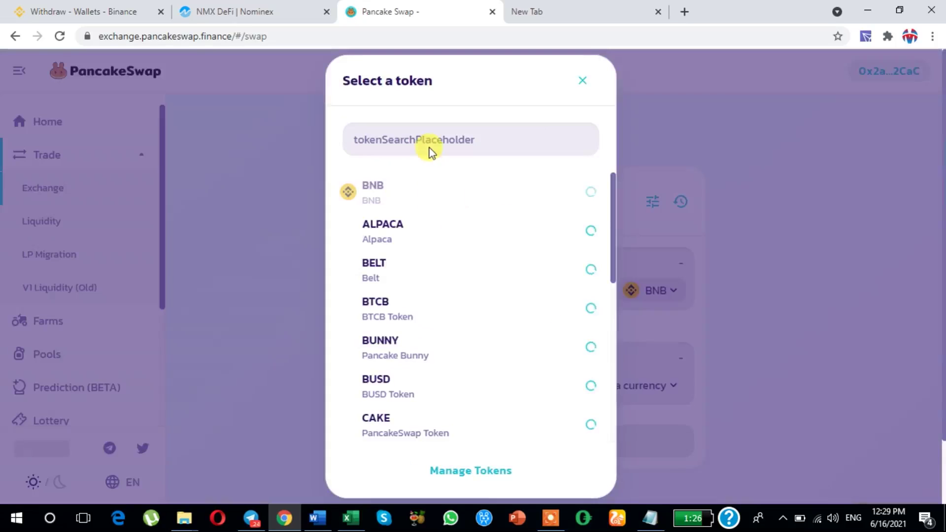
pyautogui.click(454, 149)
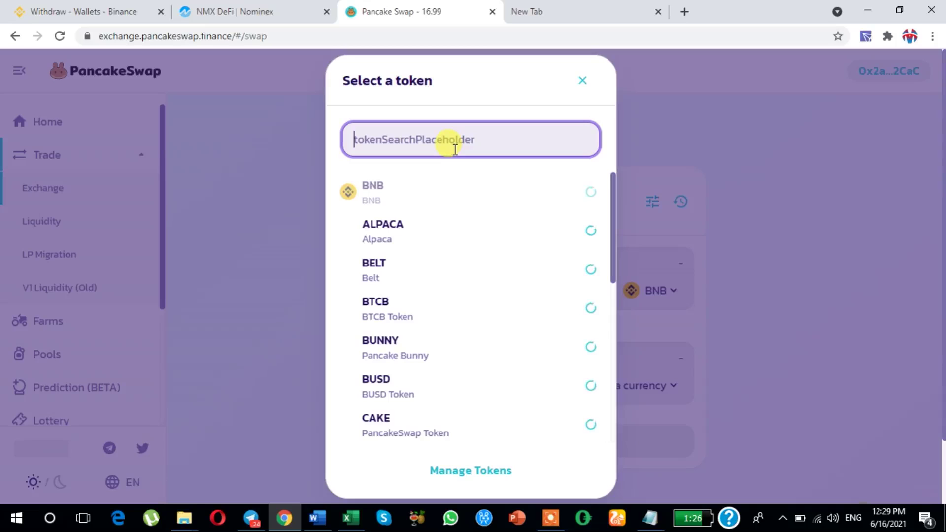
pyautogui.write('usdt')
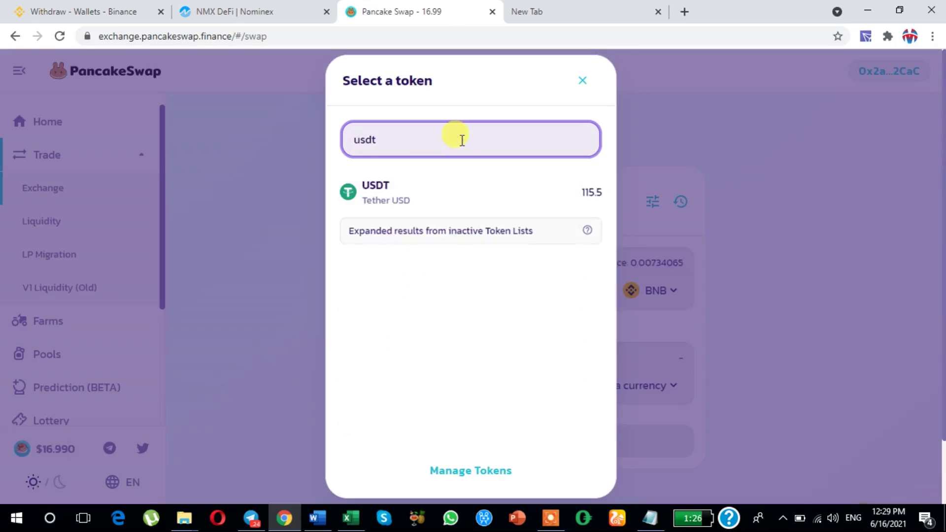
pyautogui.click(466, 215)
# - Search the token list for NMX and choose it as the To currency
pyautogui.click(661, 388)
pyautogui.click(417, 144)
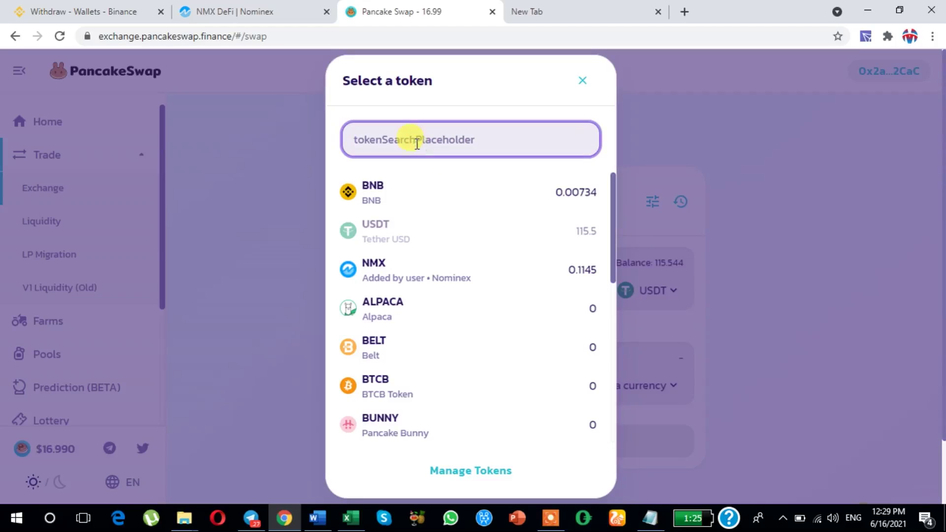
pyautogui.write('b')
pyautogui.press('BackSpace')
pyautogui.write('nm')
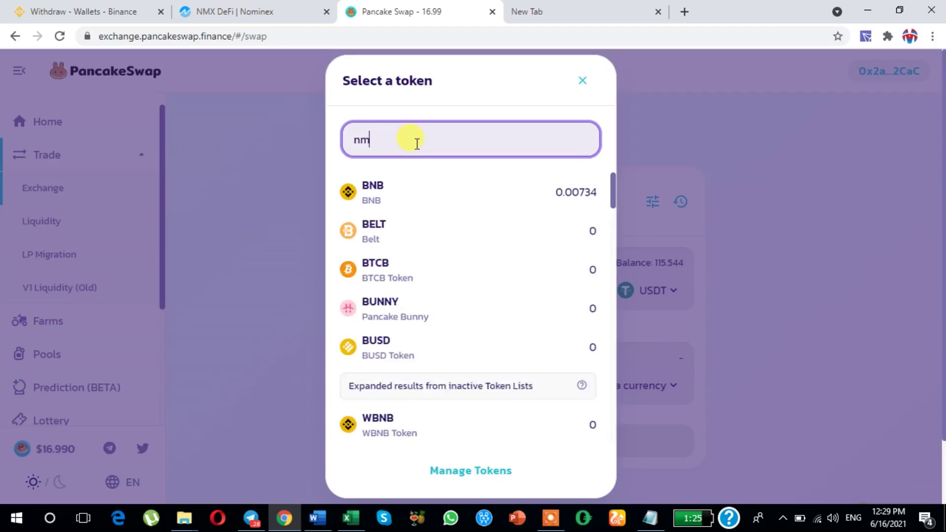
pyautogui.click(382, 190)
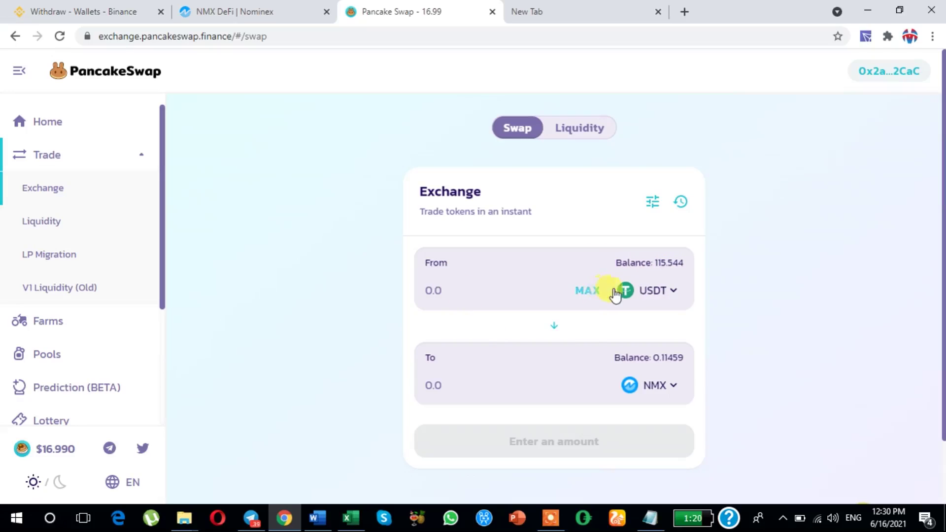
# - Enter 50 USDT as the From amount and check the swap's price, minimum received and price impact
pyautogui.click(443, 292)
pyautogui.write('50')
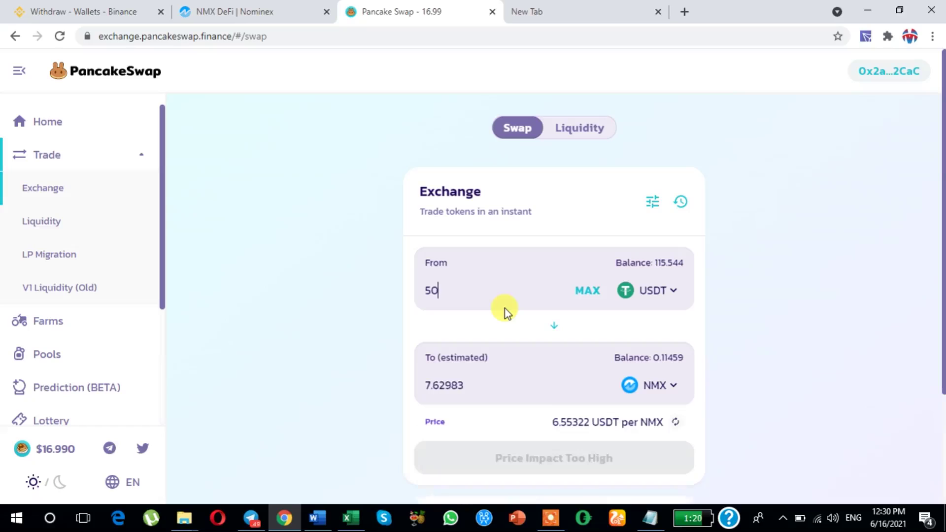
pyautogui.scroll(-3, 538, 354)
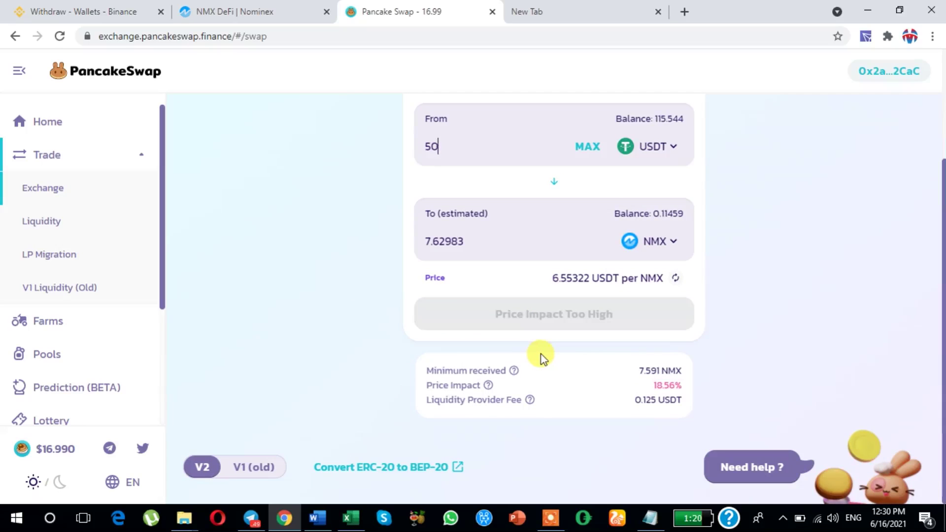
pyautogui.scroll(3, 541, 347)
pyautogui.scroll(-2, 541, 347)
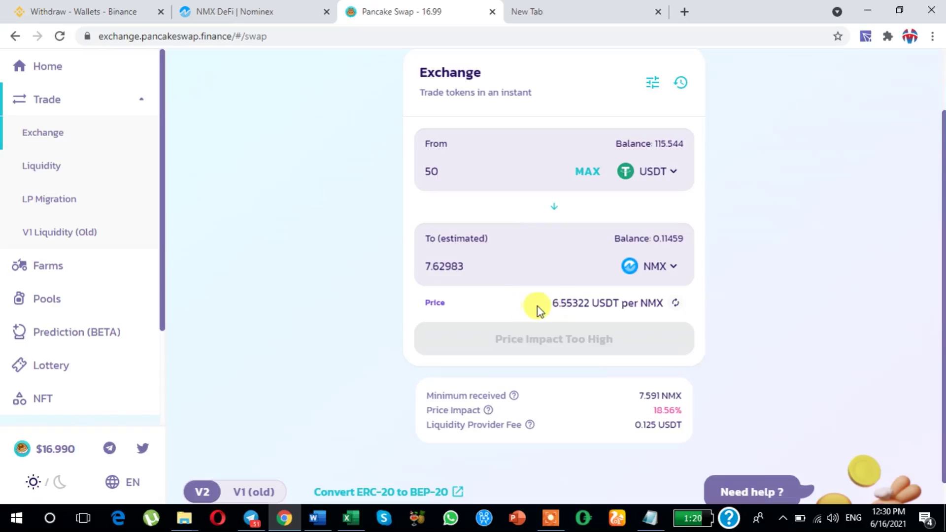
pyautogui.scroll(-1, 607, 306)
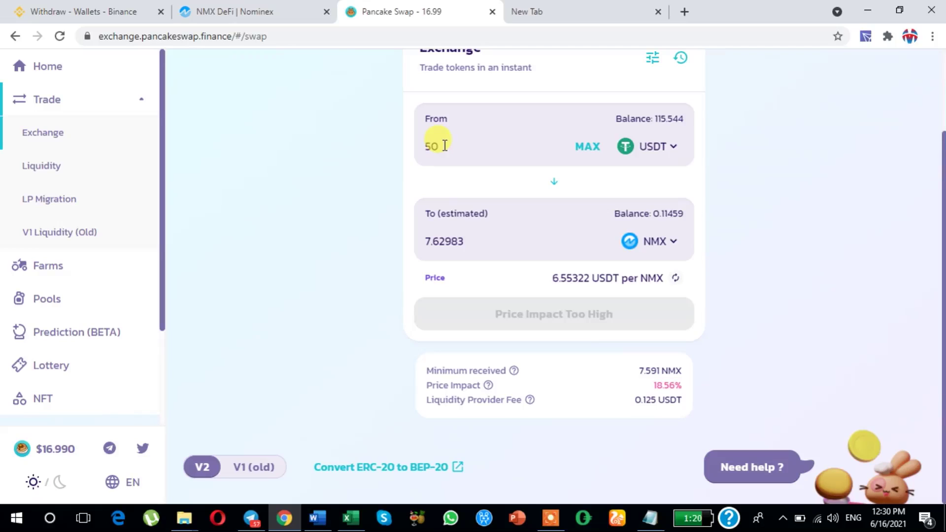
# - Replace the From amount with 35 USDT, testing 39 USDT as well to compare the price impact
pyautogui.press('BackSpace')
pyautogui.press('BackSpace')
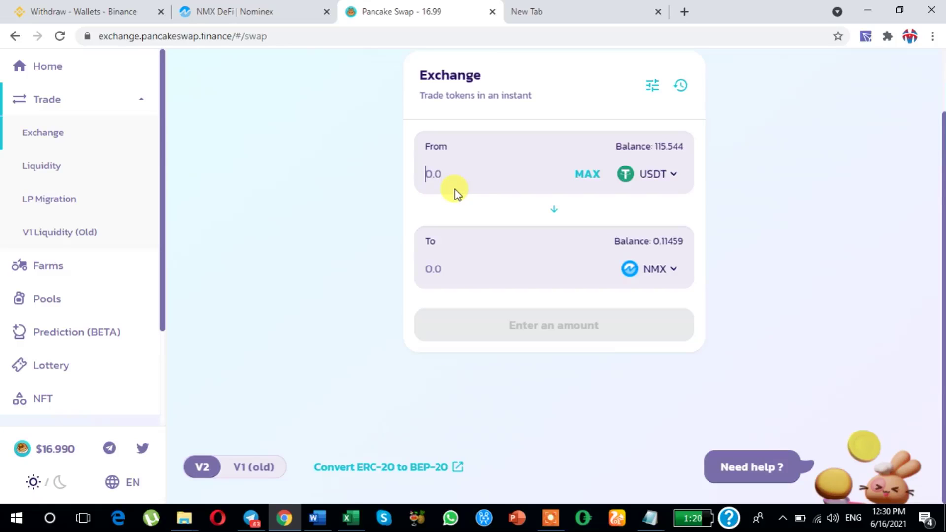
pyautogui.write('3')
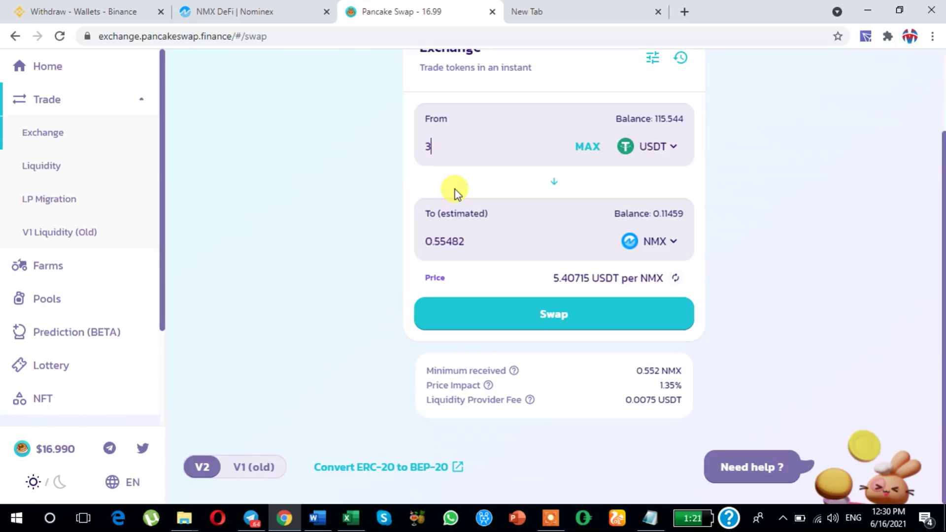
pyautogui.write('5')
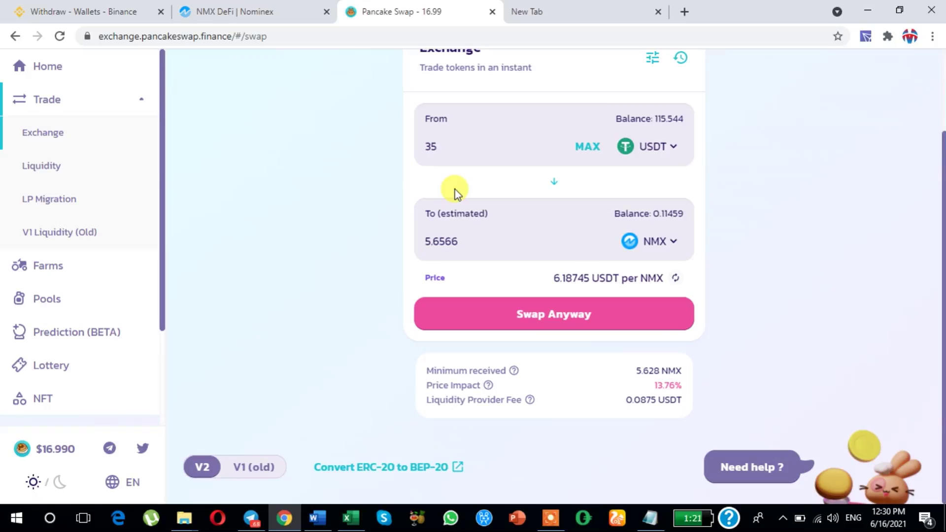
pyautogui.press('BackSpace')
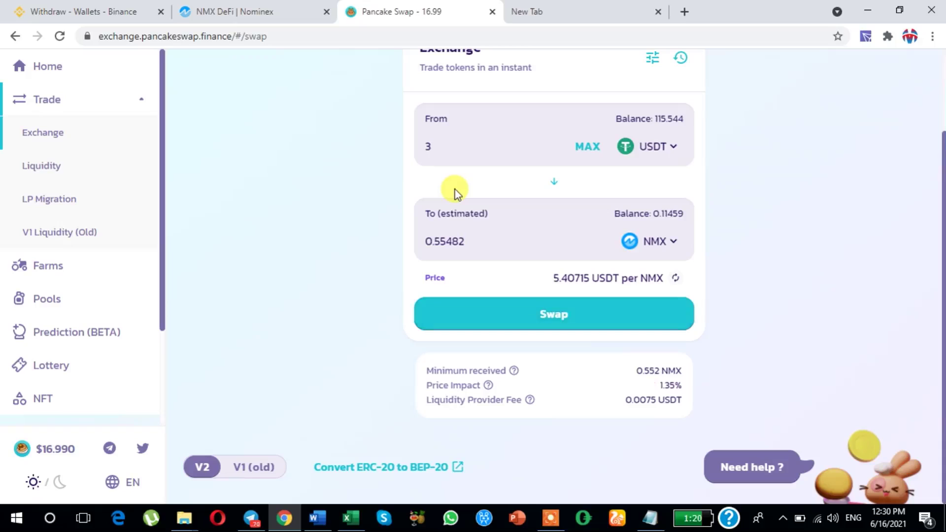
pyautogui.write('9')
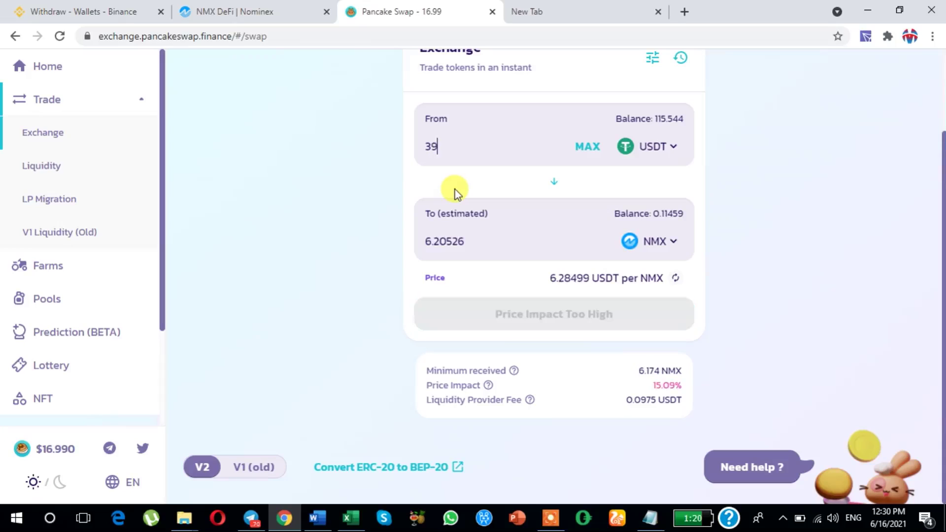
pyautogui.press('BackSpace')
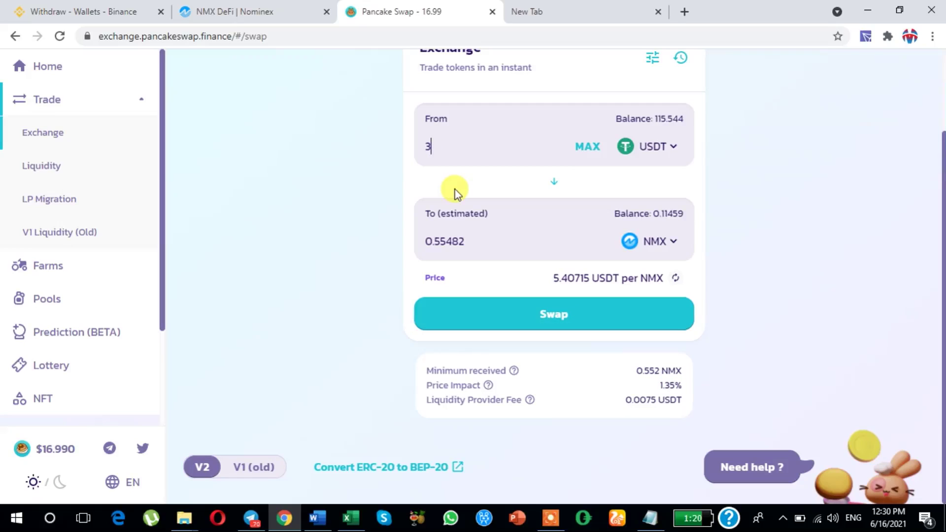
pyautogui.write('5')
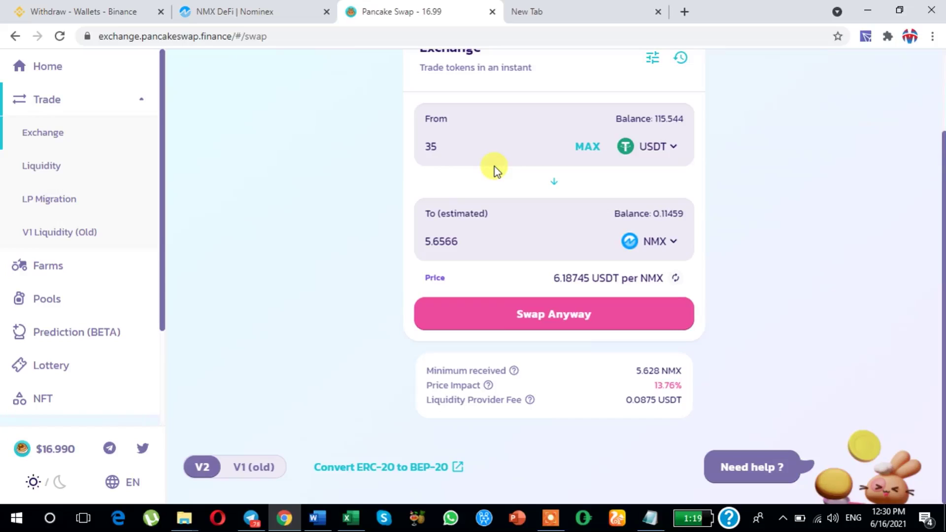
# - Try From amounts of 25 USDT and 50 USDT to compare the price impact
pyautogui.press('BackSpace')
pyautogui.press('BackSpace')
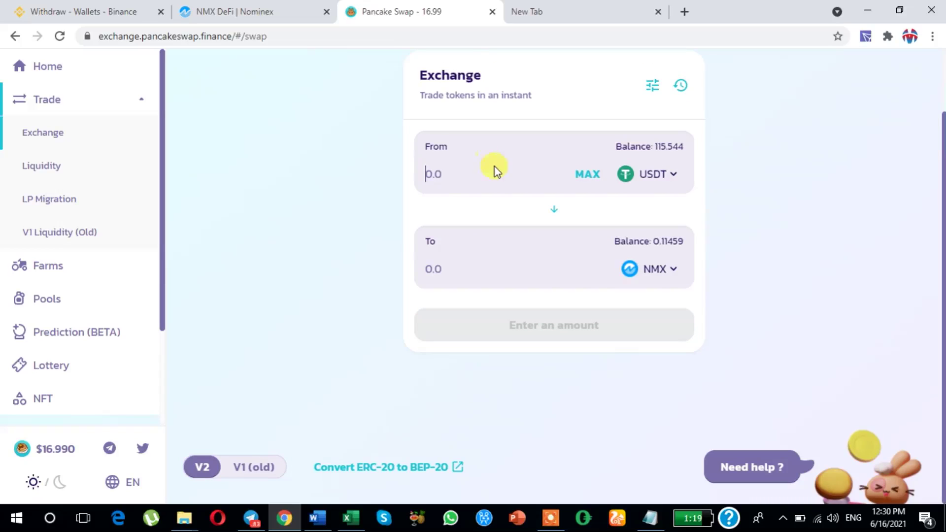
pyautogui.write('25')
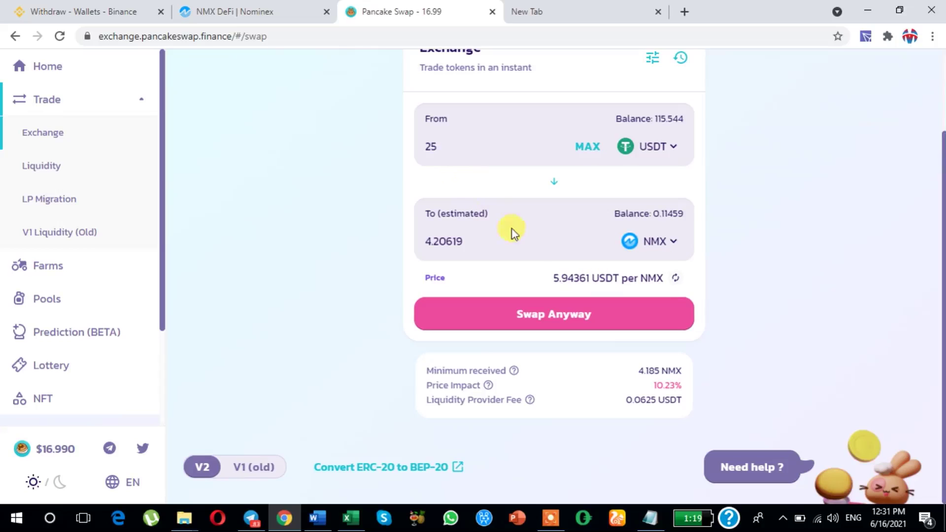
pyautogui.press('BackSpace')
pyautogui.press('BackSpace')
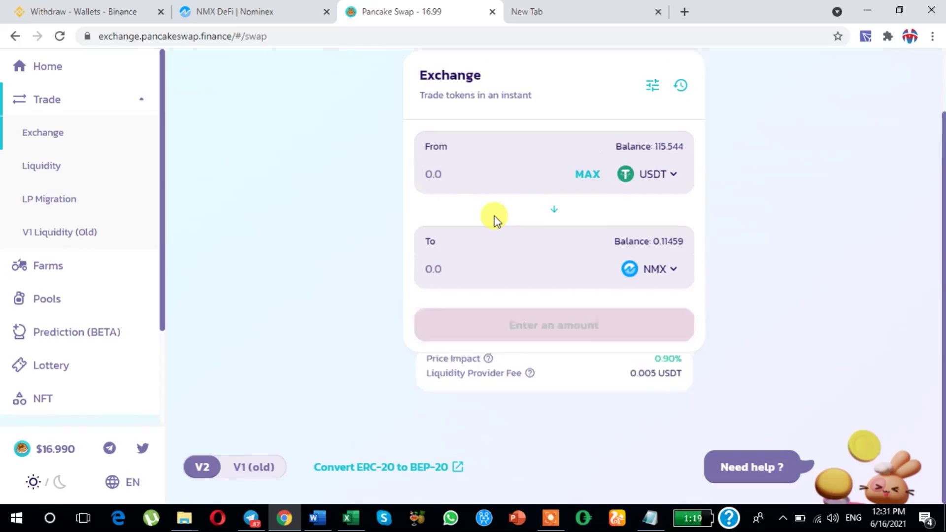
pyautogui.write('50')
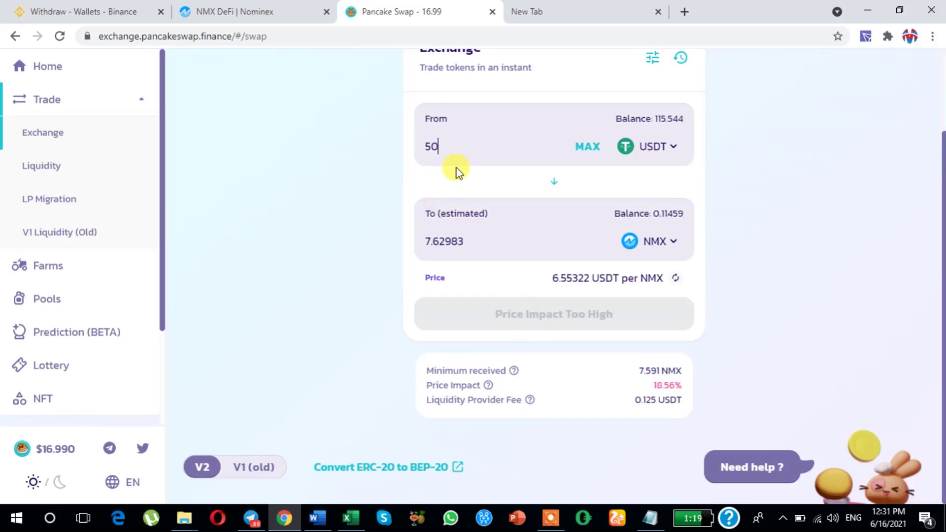
# - Set the From amount of the swap to 25 USDT
pyautogui.press('BackSpace')
pyautogui.press('BackSpace')
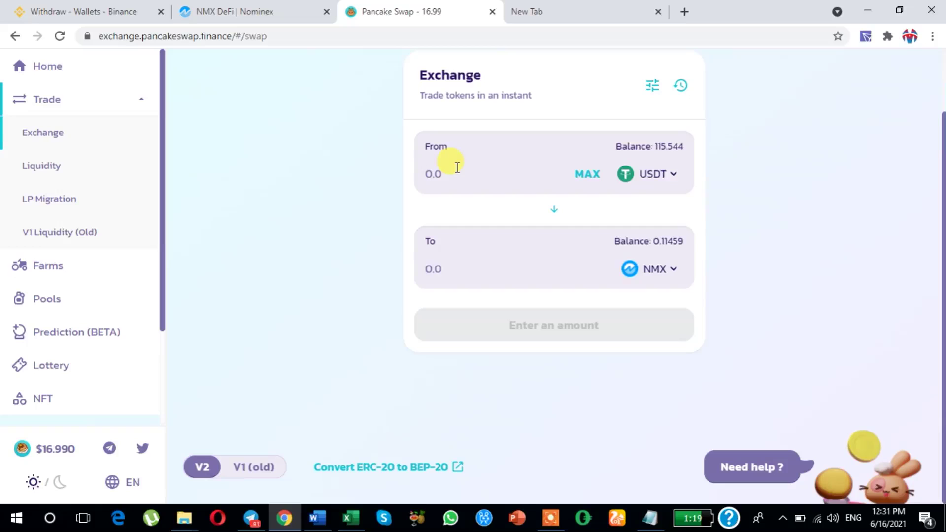
pyautogui.write('25')
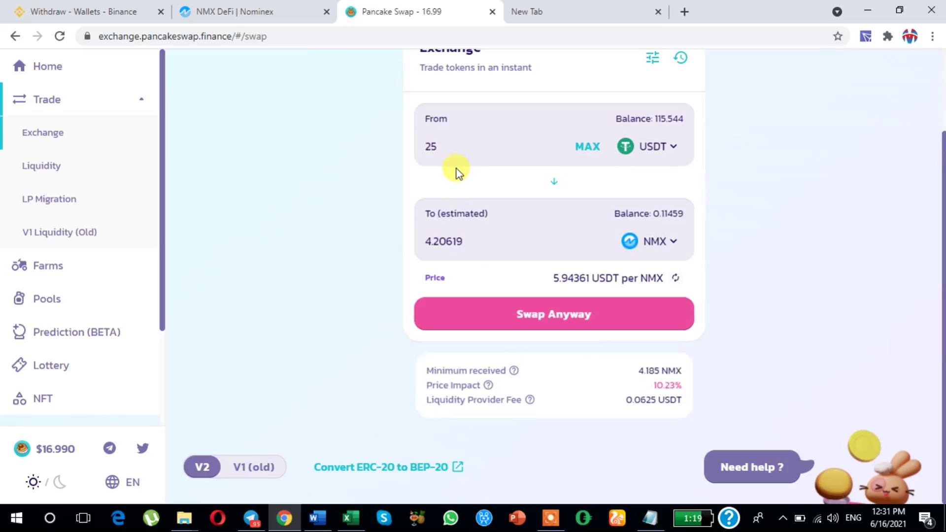
# - Submit the 25 USDT to NMX swap, accept the price impact with "confirm", and approve the transaction in MetaMask
pyautogui.click(561, 323)
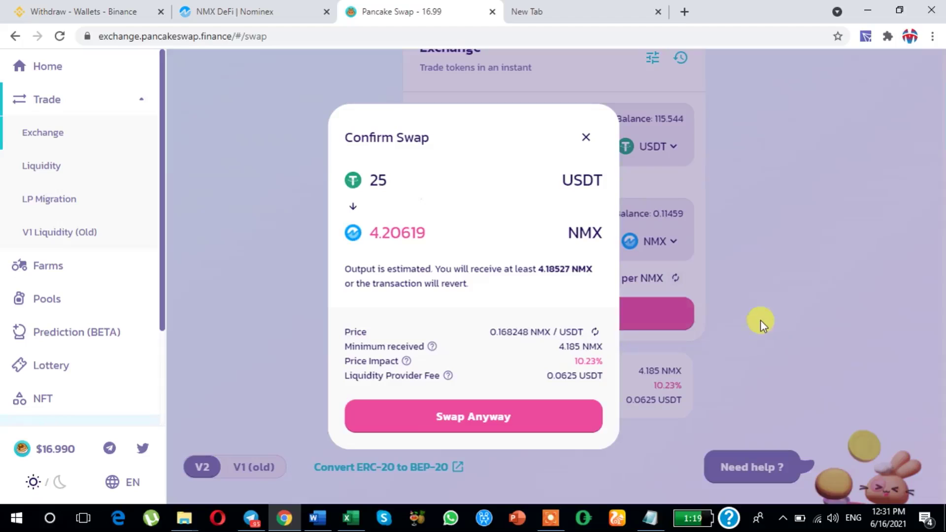
pyautogui.click(446, 417)
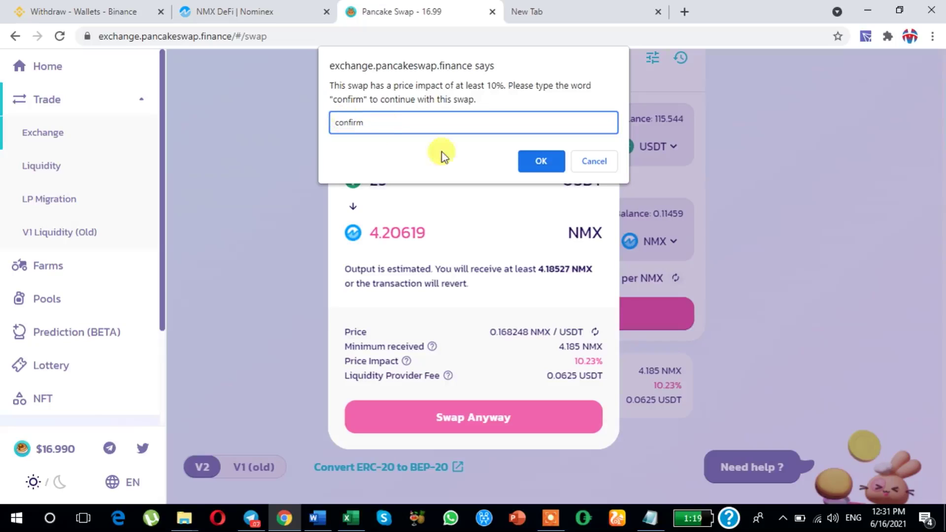
pyautogui.click(537, 162)
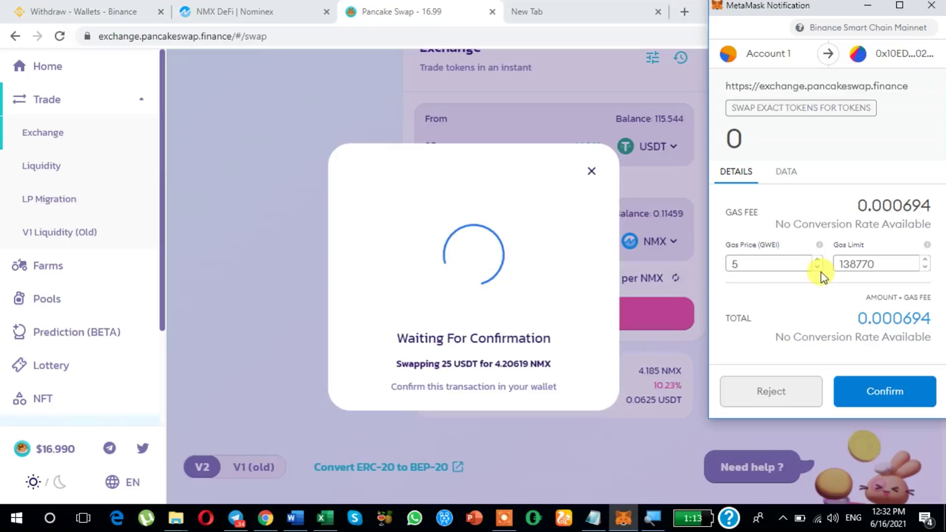
pyautogui.click(883, 387)
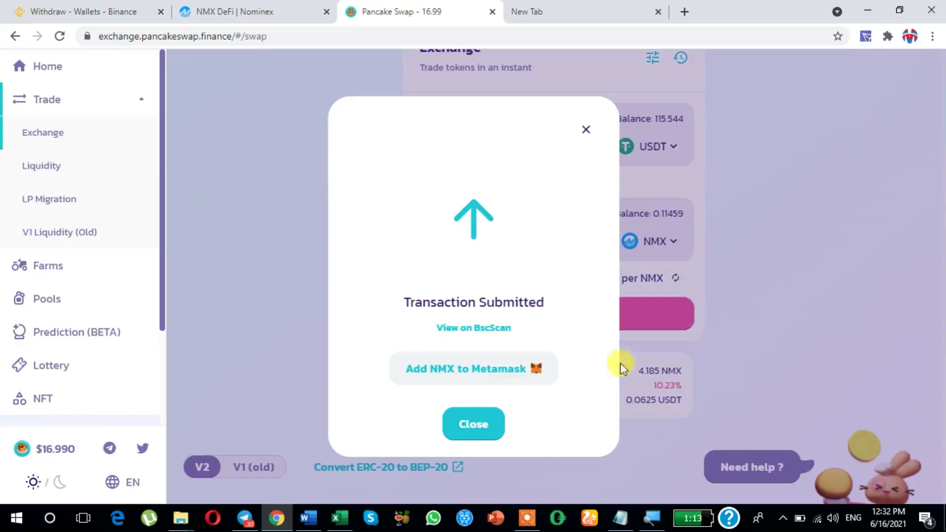
pyautogui.click(480, 425)
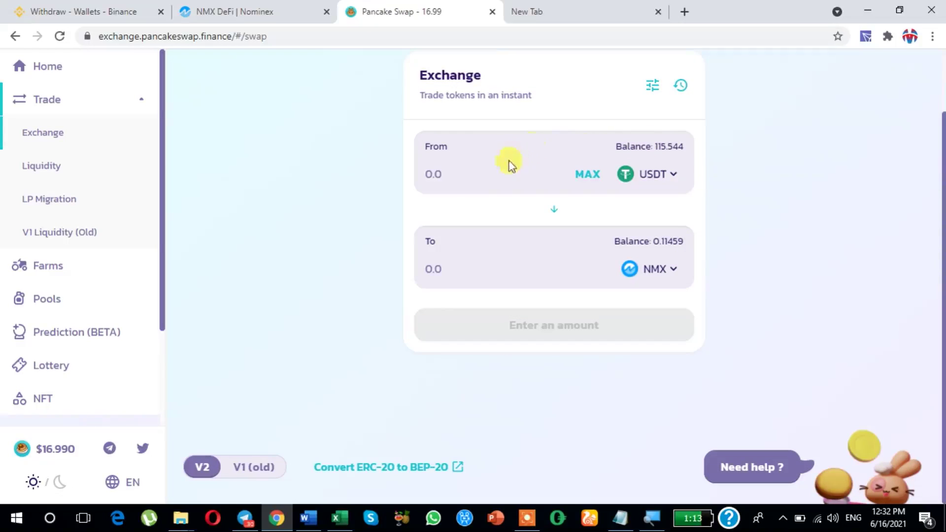
# - Try to swap another 25 USDT for NMX, accepting the price impact with the word "confirm"
pyautogui.click(444, 176)
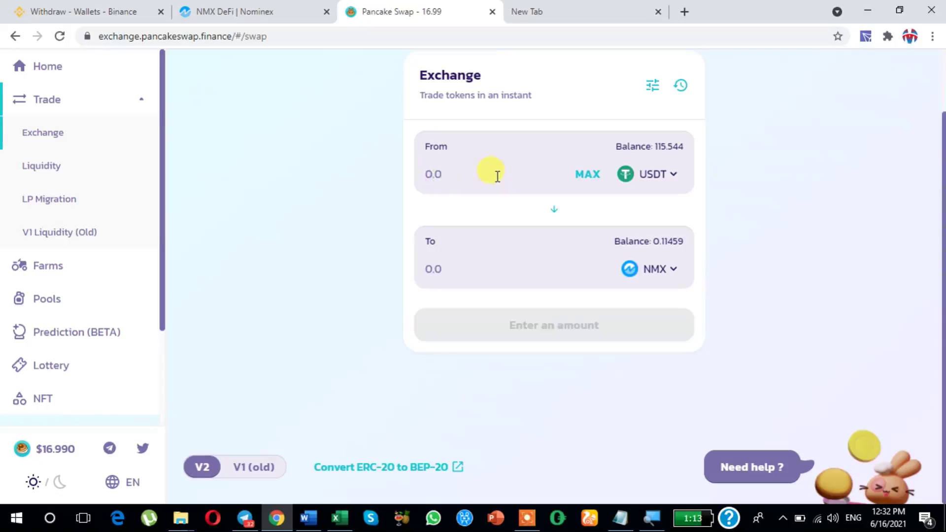
pyautogui.write('25')
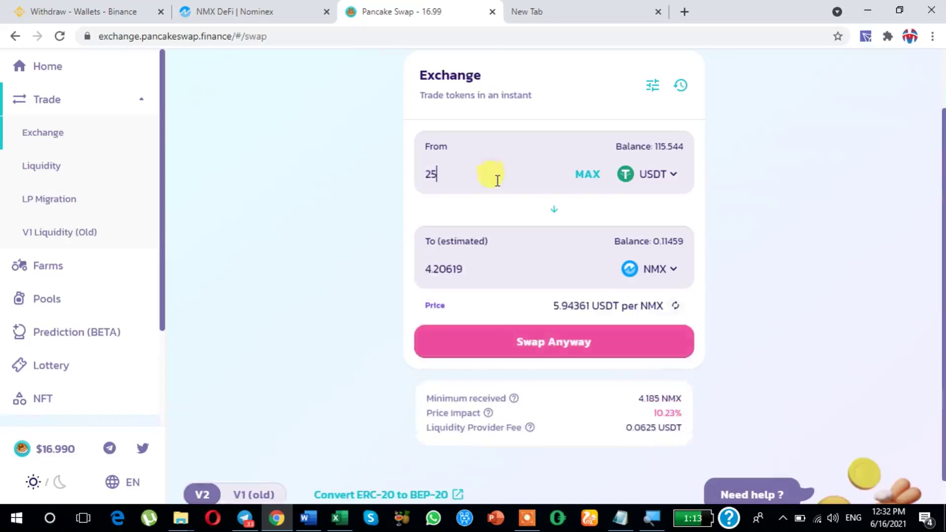
pyautogui.click(545, 348)
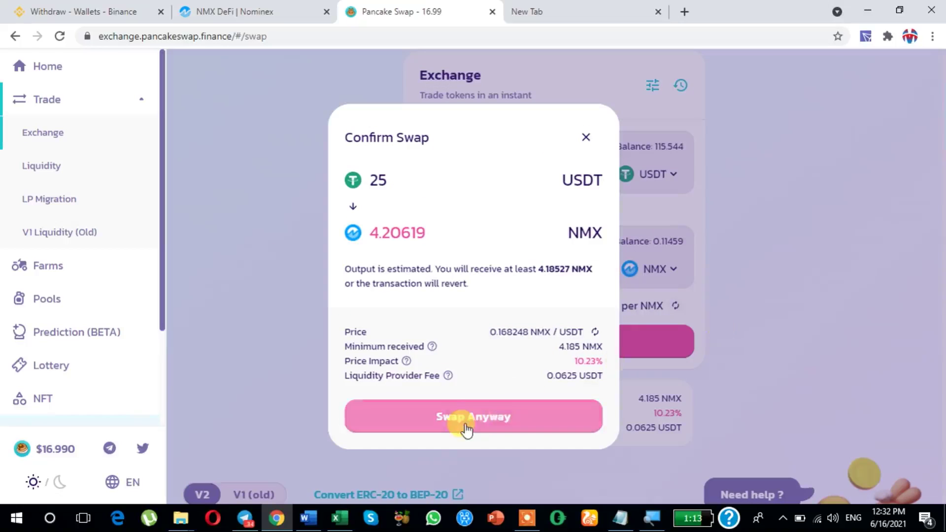
pyautogui.click(466, 427)
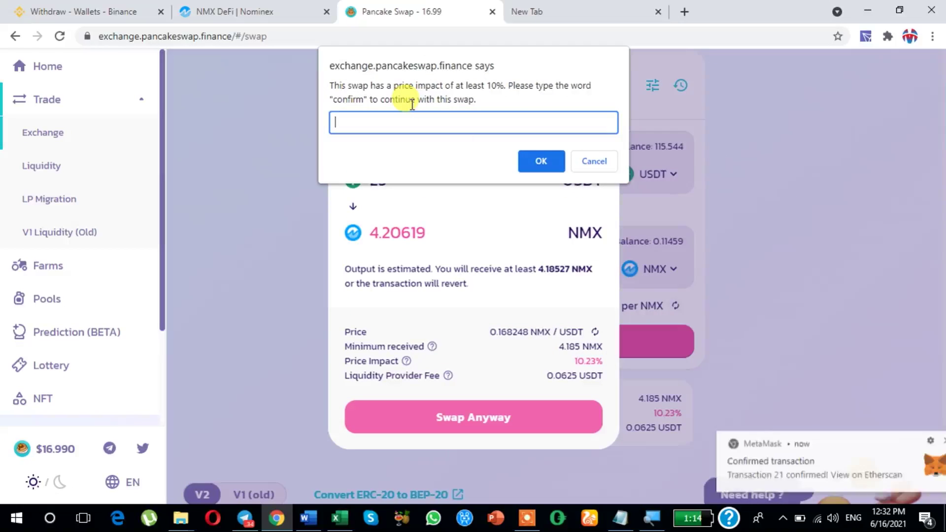
pyautogui.write('confirm')
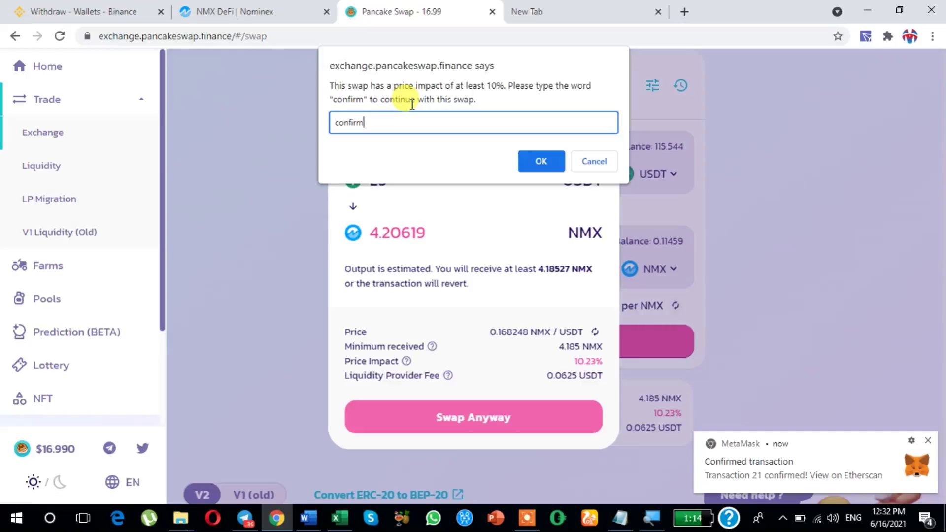
pyautogui.click(541, 162)
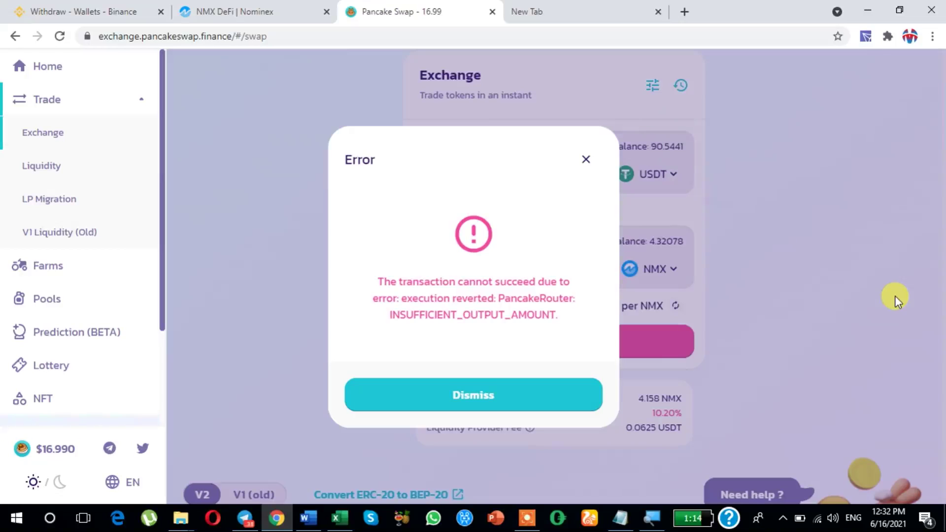
pyautogui.click(475, 394)
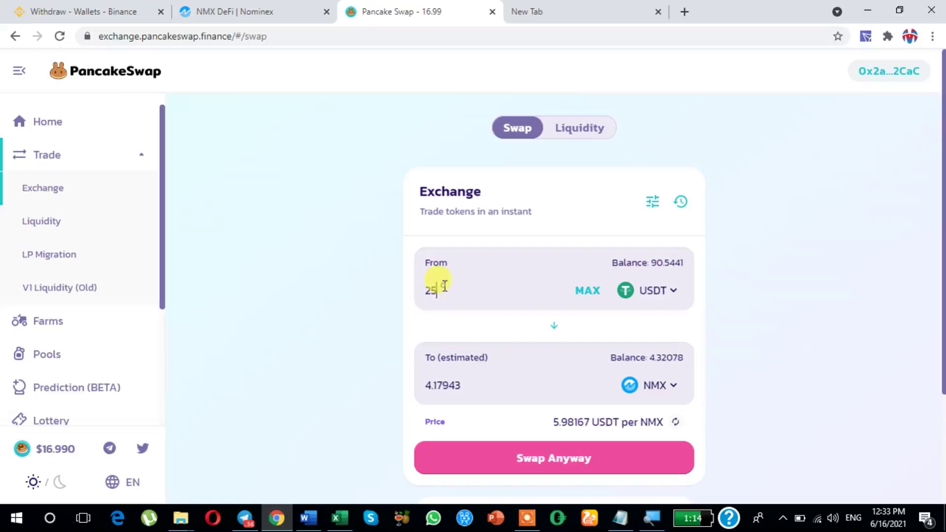
# - Clear the From amount of the swap and enter 25 USDT again
pyautogui.press('BackSpace')
pyautogui.press('BackSpace')
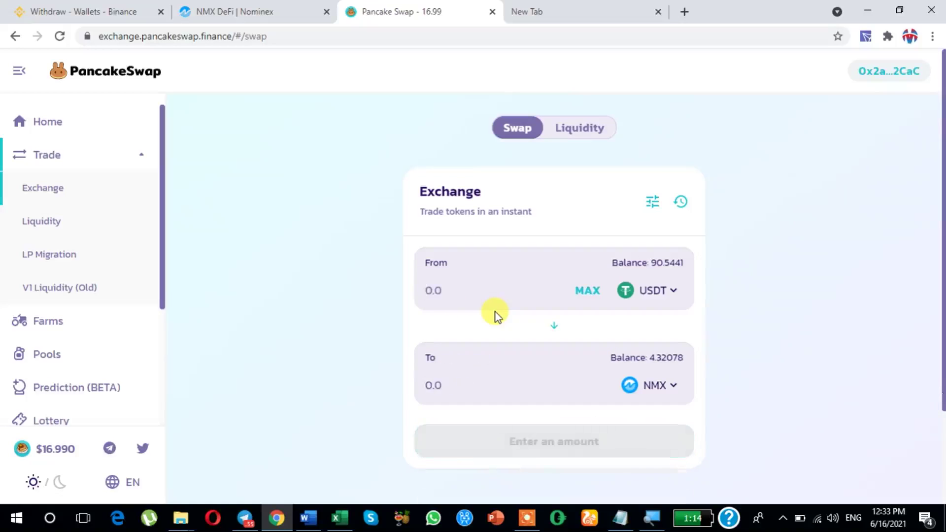
pyautogui.write('25')
pyautogui.scroll(-1, 552, 360)
pyautogui.scroll(1, 562, 414)
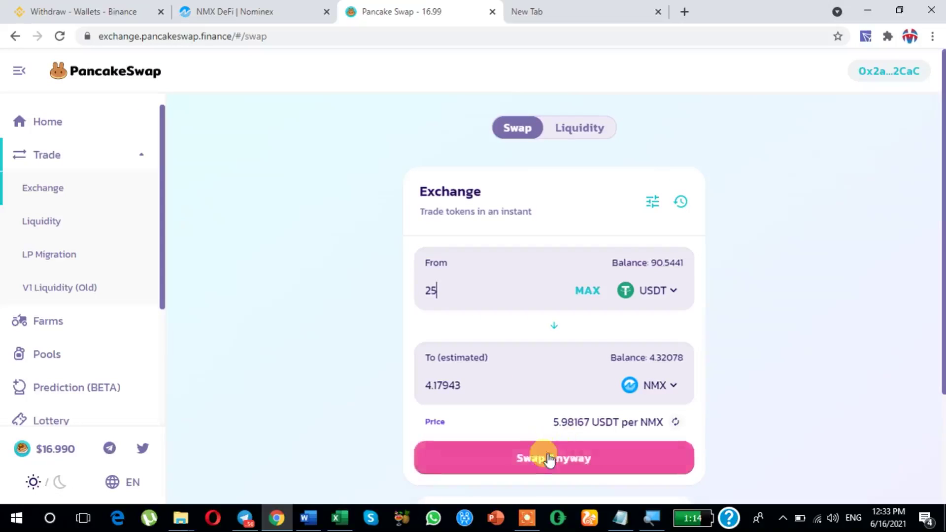
# - Submit the swap of 25 USDT for NMX, accept the price impact with "confirm", and approve the transaction in MetaMask
pyautogui.click(677, 454)
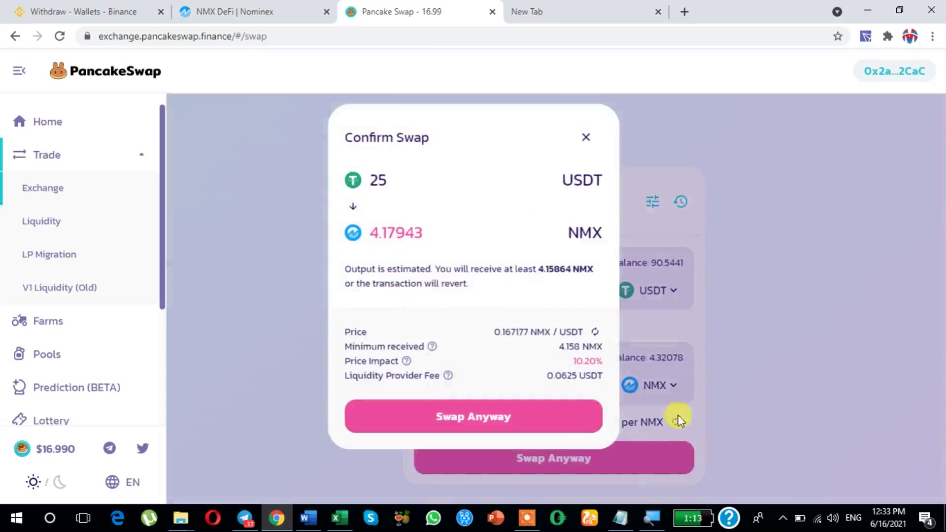
pyautogui.click(438, 421)
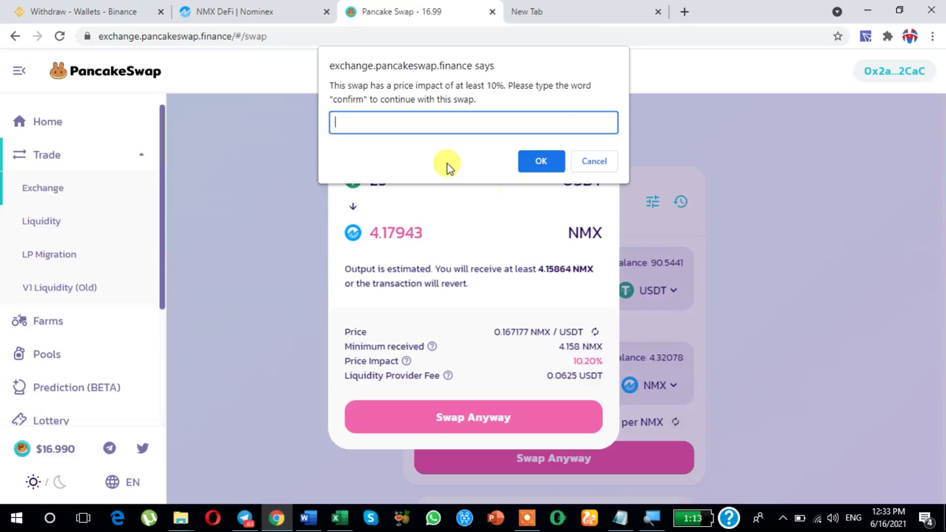
pyautogui.write('confirm')
pyautogui.click(547, 164)
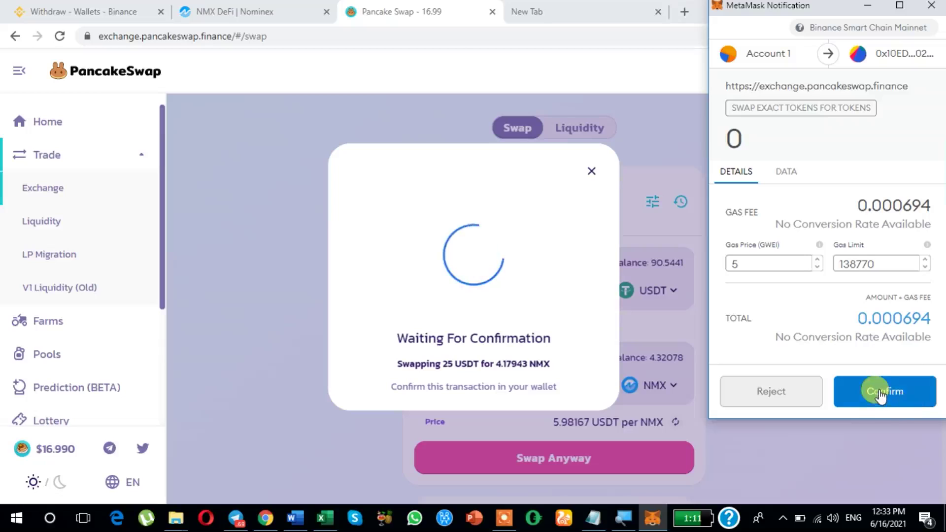
pyautogui.click(881, 394)
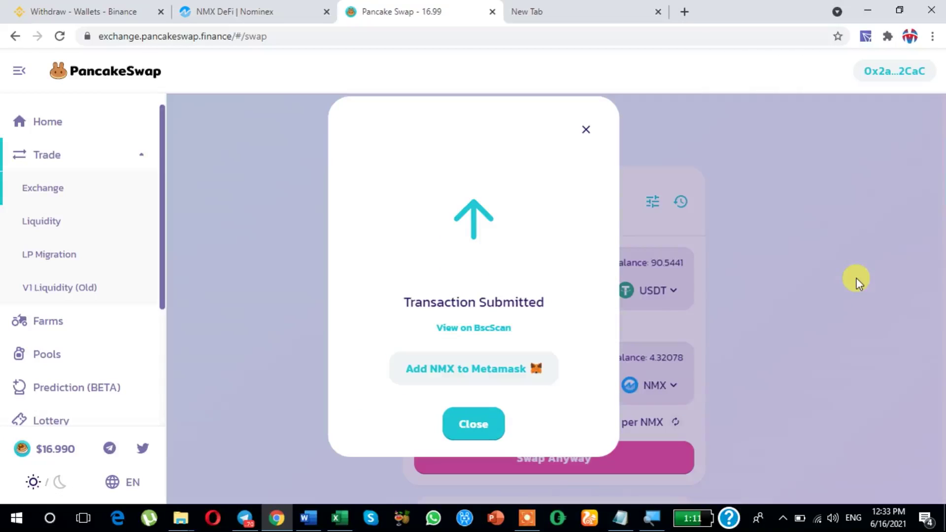
pyautogui.click(468, 430)
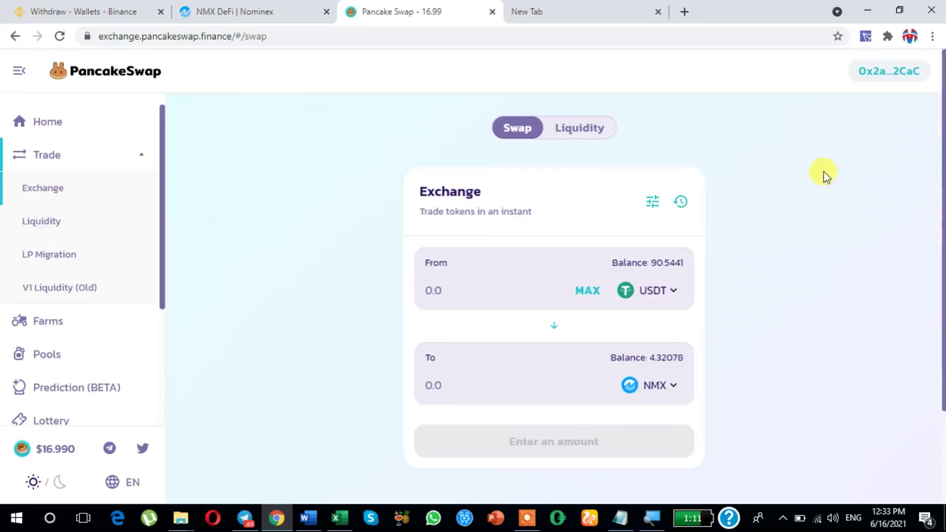
# - Open the MetaMask wallet and check its BNB, USDT and NMX token balances
pyautogui.click(887, 36)
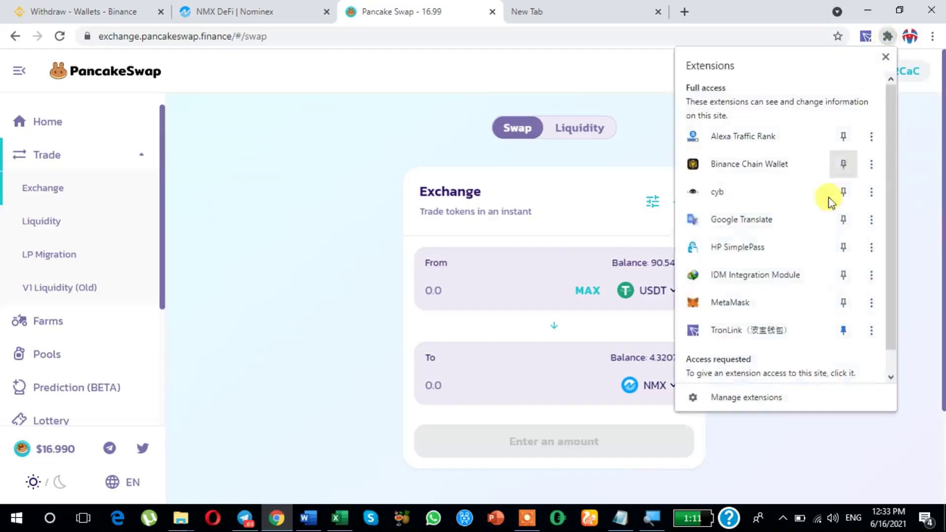
pyautogui.click(714, 302)
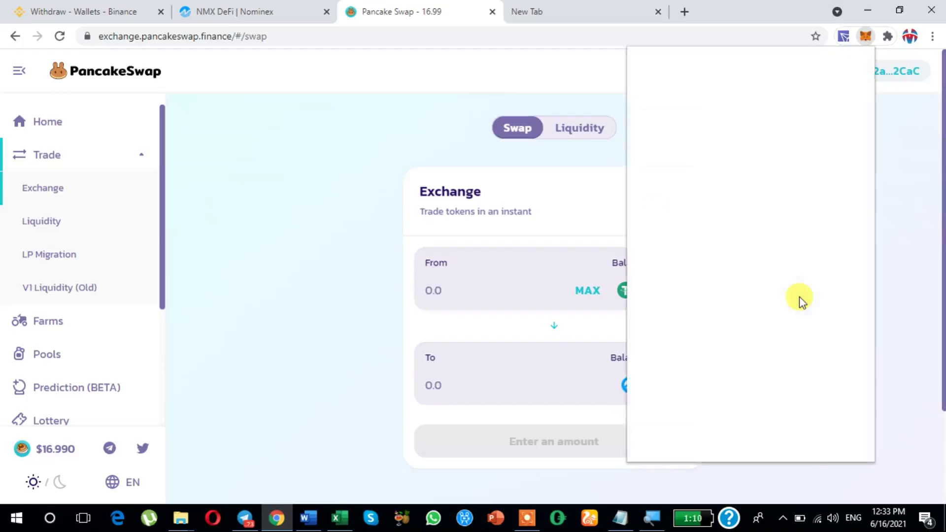
pyautogui.scroll(-3, 788, 325)
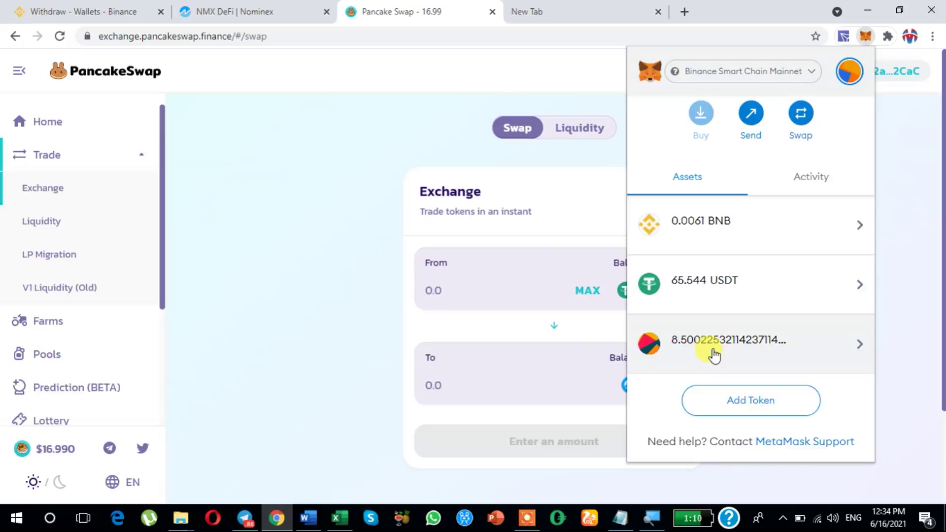
pyautogui.scroll(3, 714, 354)
pyautogui.scroll(-3, 714, 354)
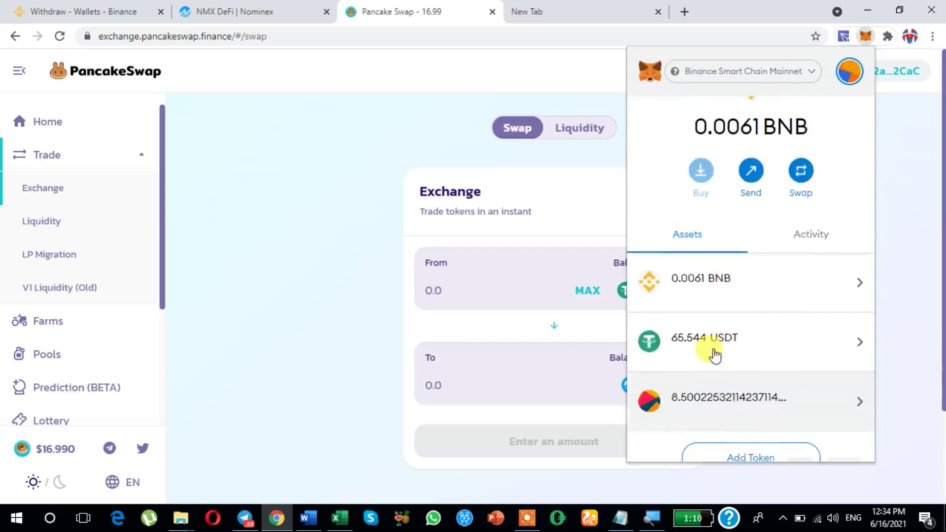
pyautogui.click(351, 79)
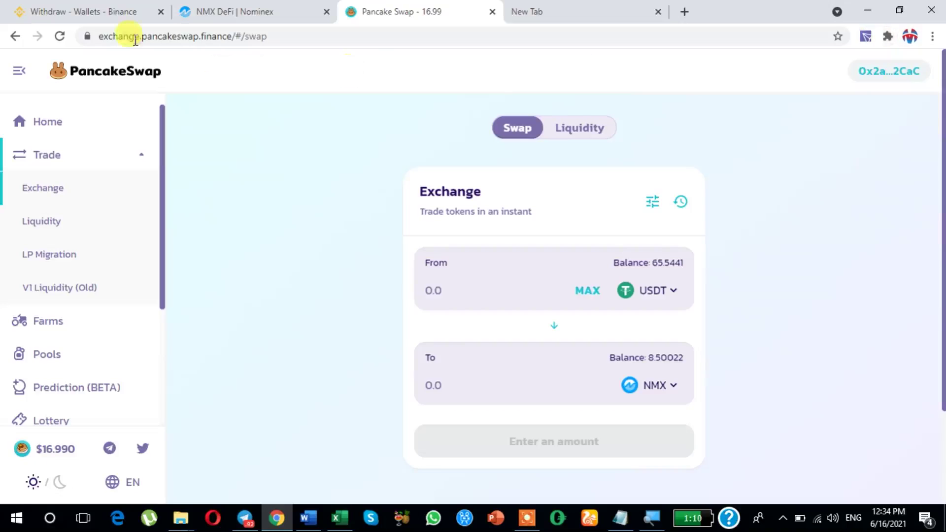
# - Switch to the Nominex NMX DeFi page and review the NMX-USDT liquidity pool
pyautogui.click(224, 15)
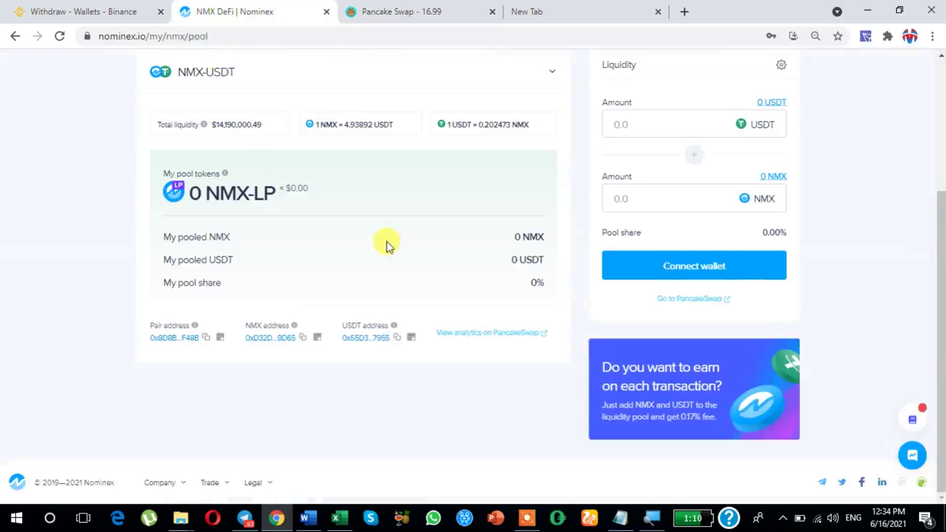
pyautogui.scroll(2, 395, 405)
pyautogui.scroll(3, 394, 405)
pyautogui.scroll(-5, 392, 401)
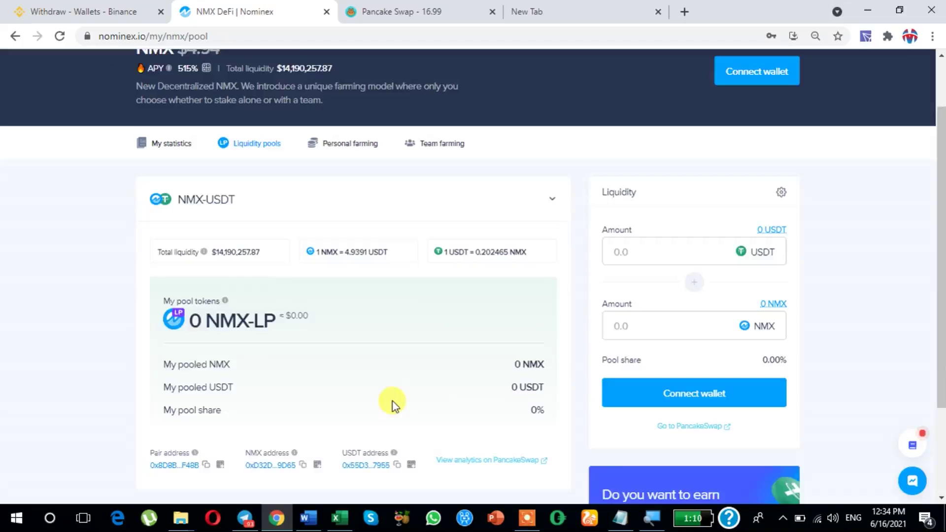
pyautogui.scroll(4, 392, 401)
# - Try to connect the Brave/Metamask external crypto wallet to Nominex
pyautogui.click(756, 143)
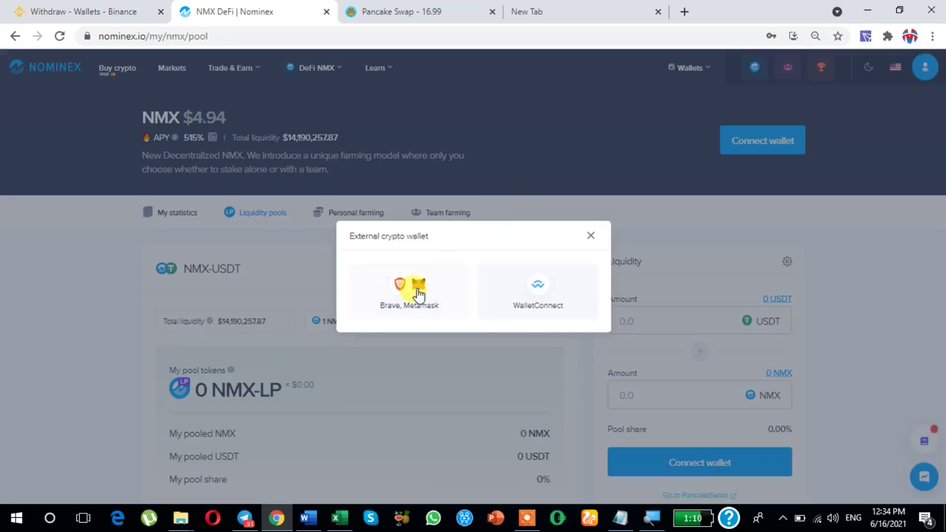
pyautogui.click(453, 296)
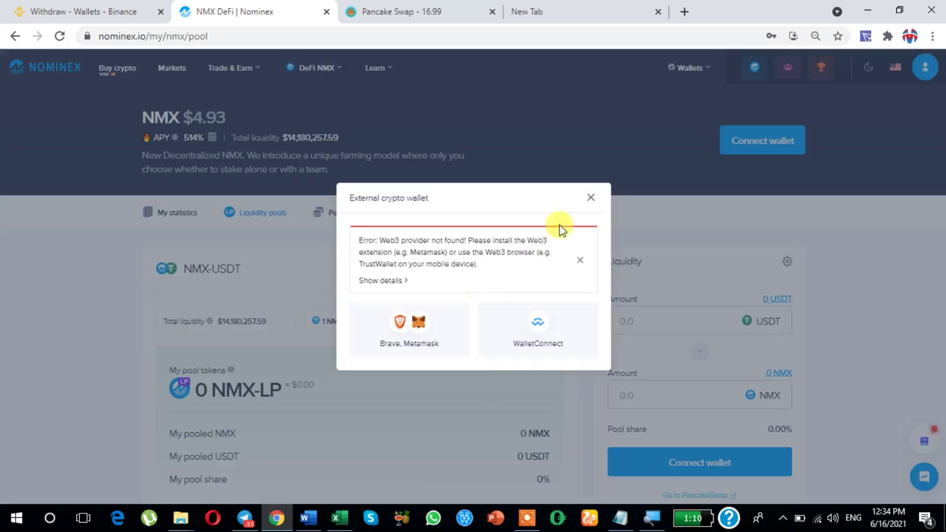
pyautogui.click(604, 198)
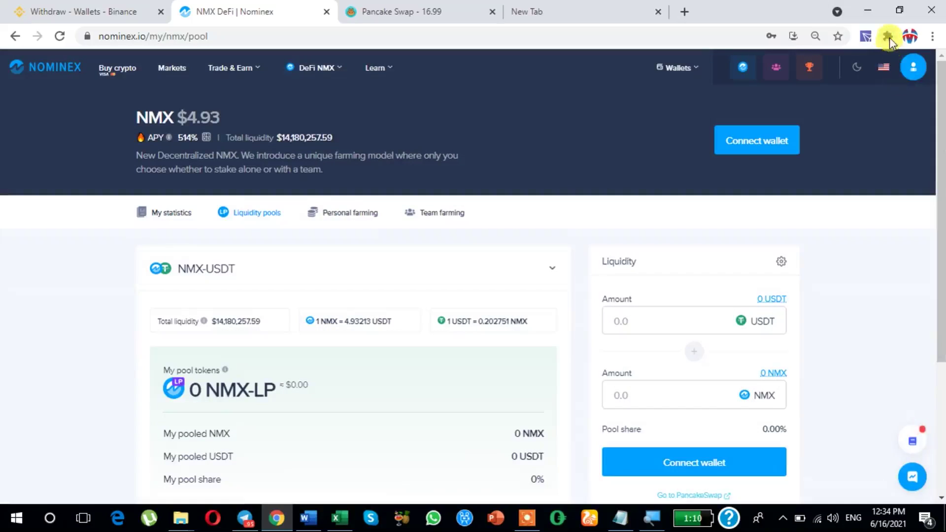
# - Give the MetaMask extension access to the Nominex site and reload the page
pyautogui.click(888, 37)
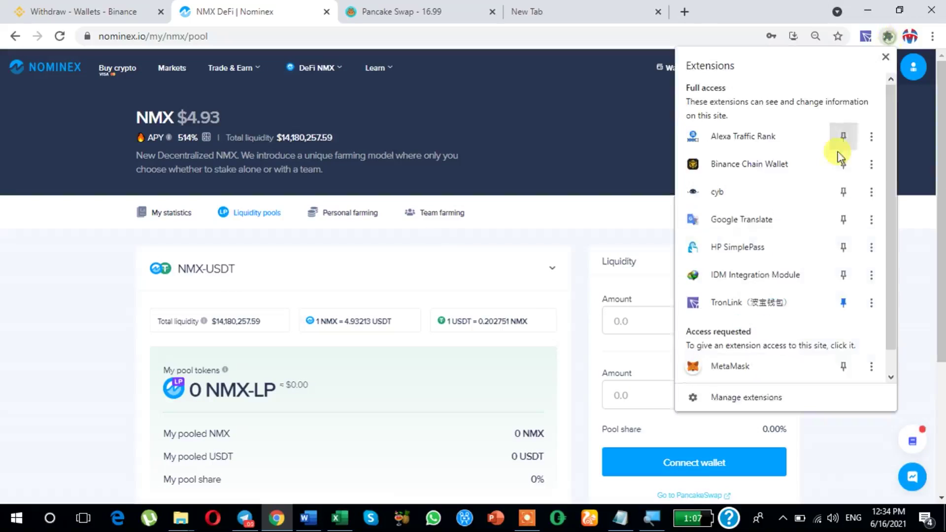
pyautogui.click(729, 366)
pyautogui.click(855, 104)
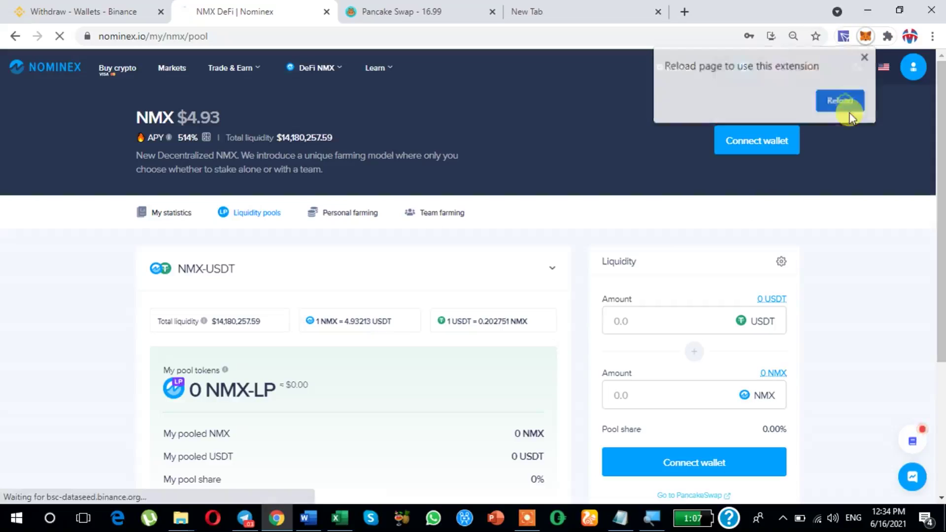
# - Open MetaMask on the Nominex page and look through the wallet's assets
pyautogui.click(888, 40)
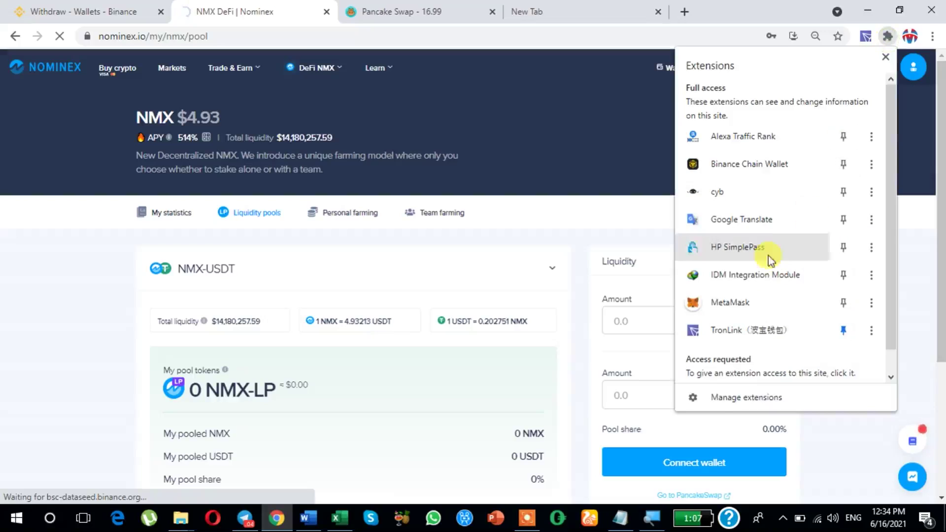
pyautogui.click(712, 308)
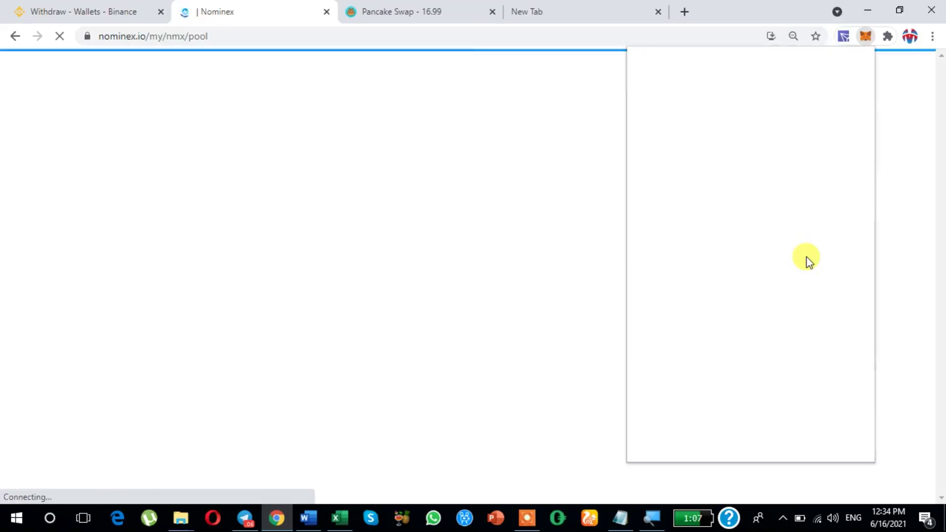
pyautogui.scroll(-3, 731, 370)
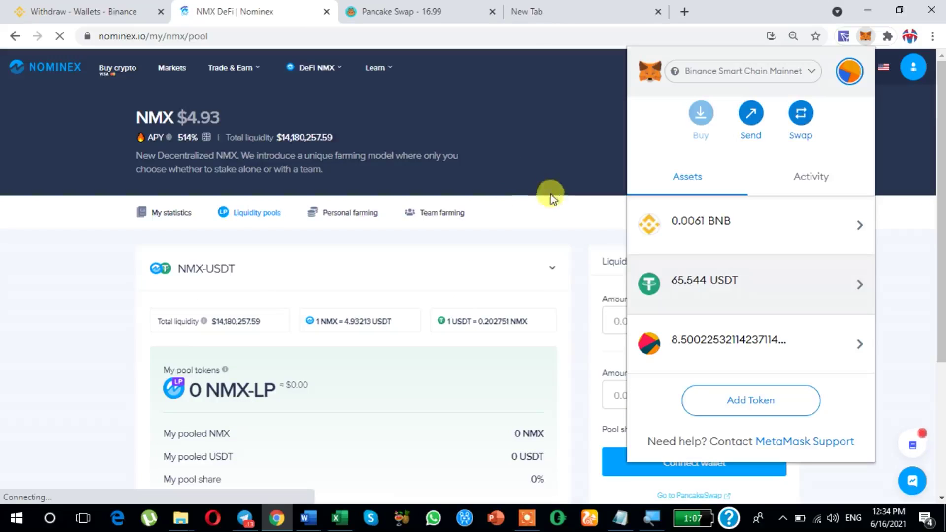
# - Connect the external crypto wallet to Nominex with the Brave, Metamask option and close the wallet dialog
pyautogui.click(542, 218)
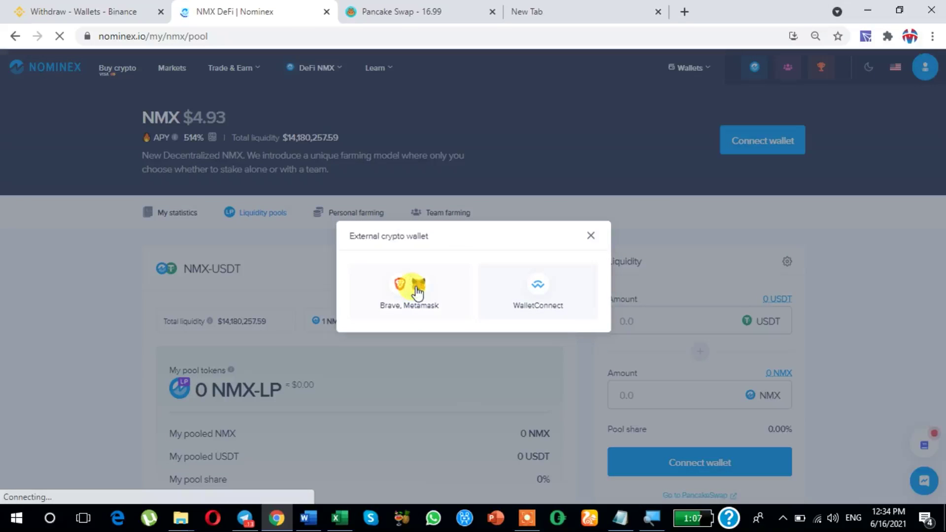
pyautogui.click(417, 293)
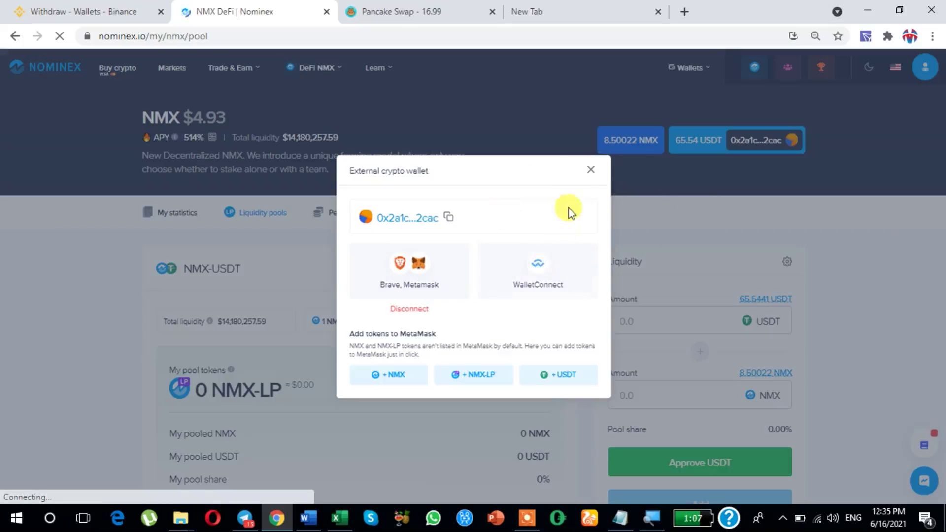
pyautogui.click(589, 171)
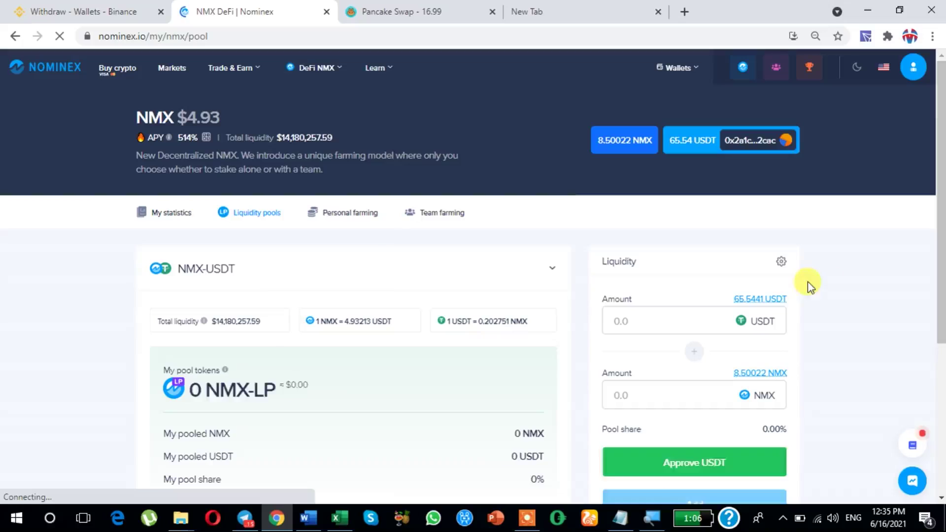
# - Link the connected wallet to the Nominex account and sign the signature request in MetaMask
pyautogui.scroll(-4, 789, 280)
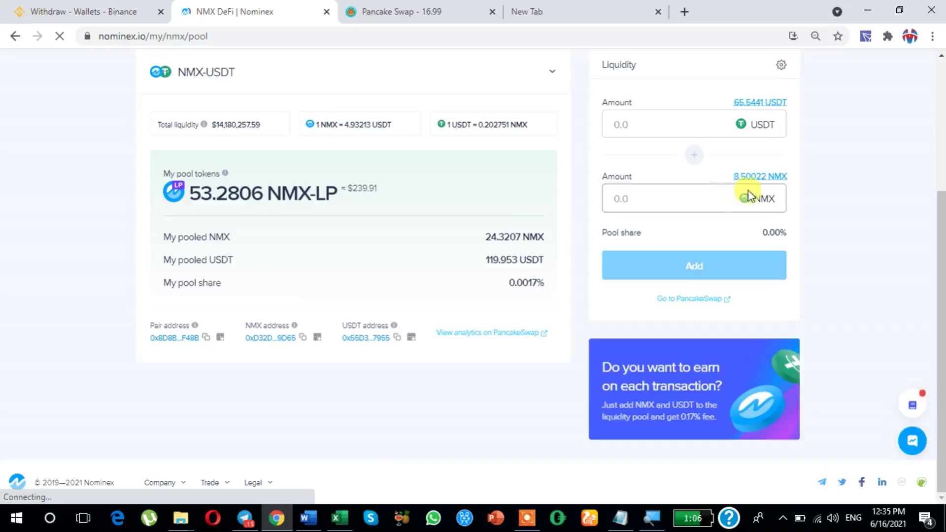
pyautogui.scroll(1, 785, 197)
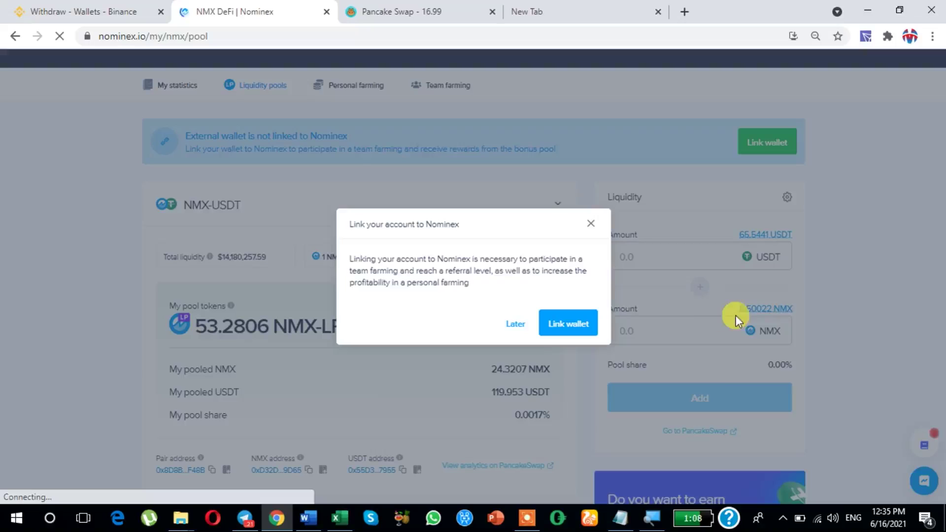
pyautogui.click(560, 325)
pyautogui.click(567, 330)
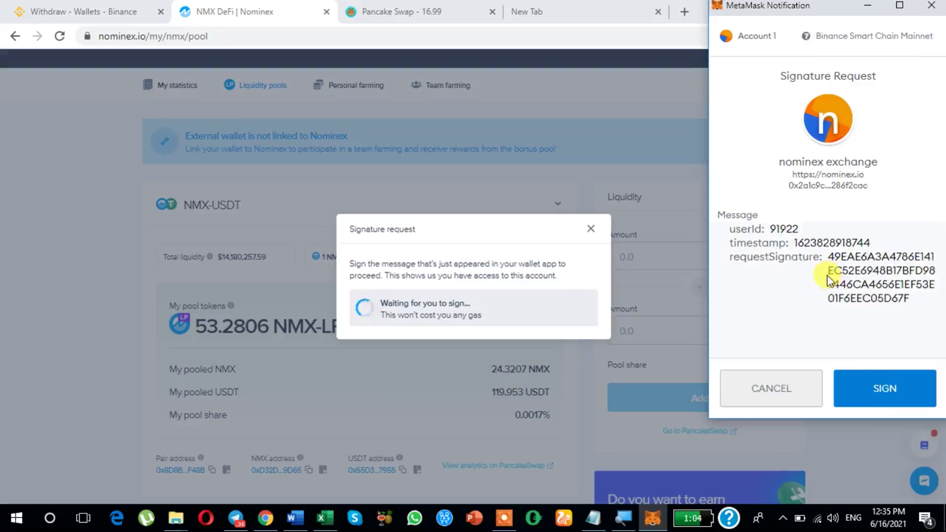
pyautogui.click(886, 392)
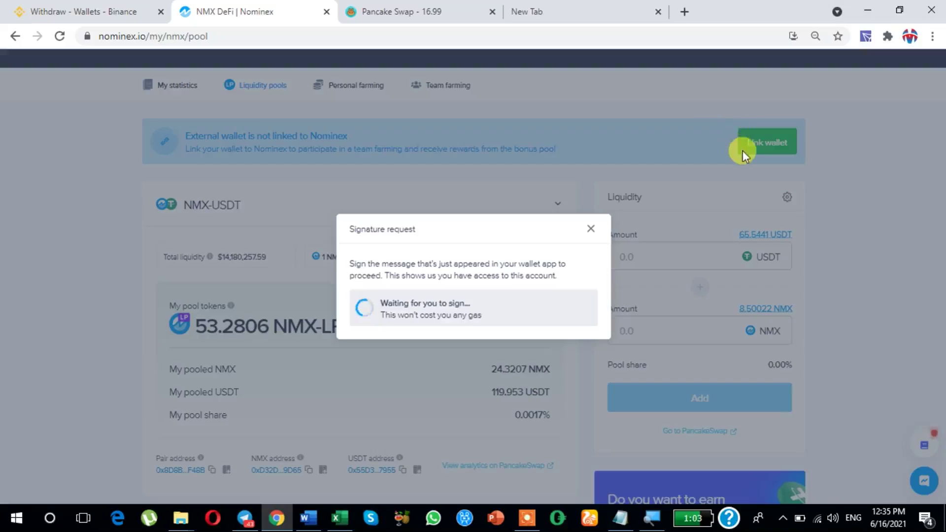
# - Fill the NMX amount of the liquidity form with the entire available NMX balance
pyautogui.scroll(3, 828, 244)
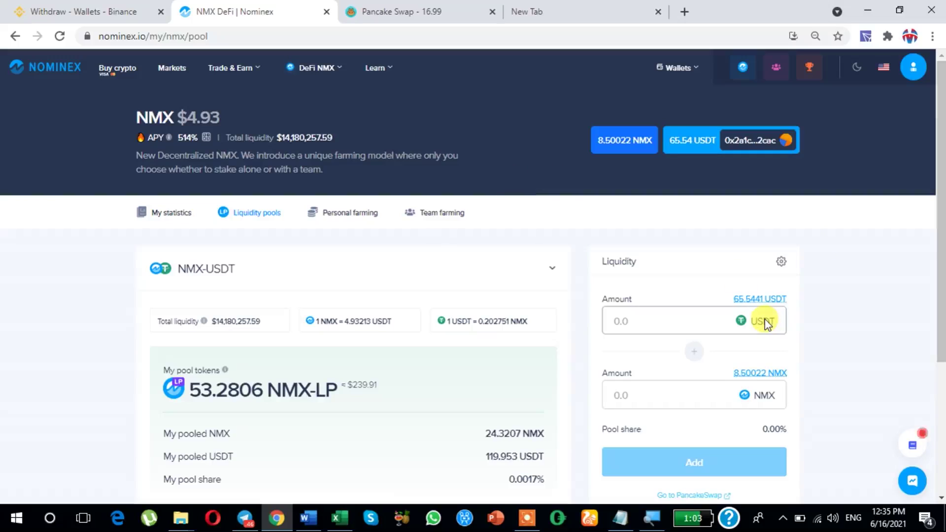
pyautogui.scroll(-2, 819, 370)
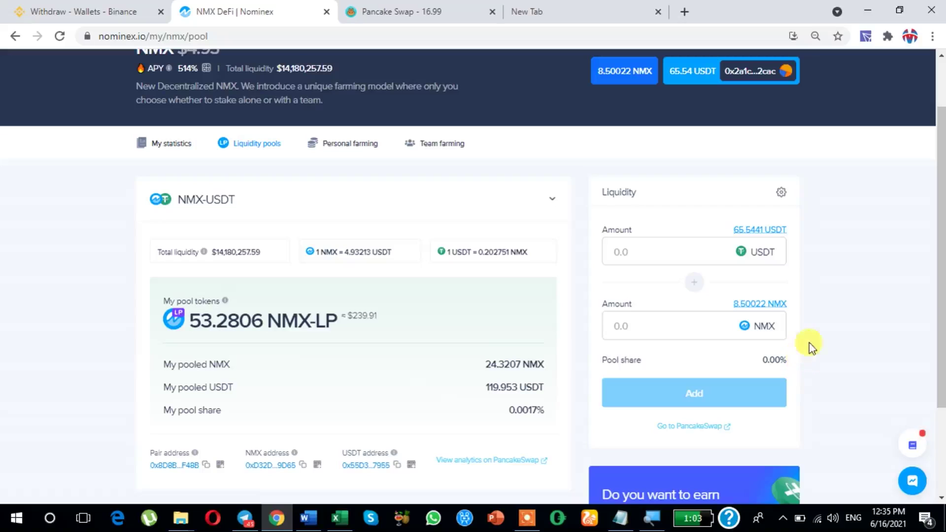
pyautogui.click(738, 310)
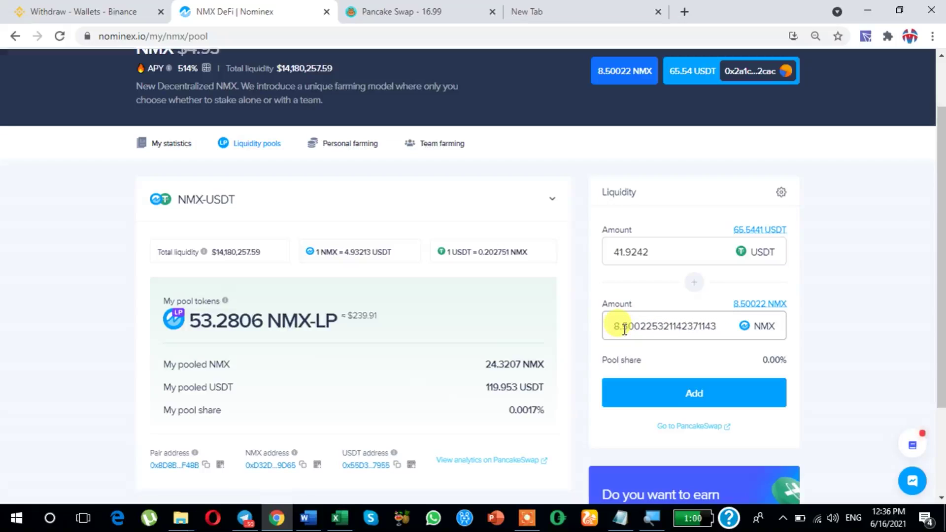
pyautogui.click(617, 250)
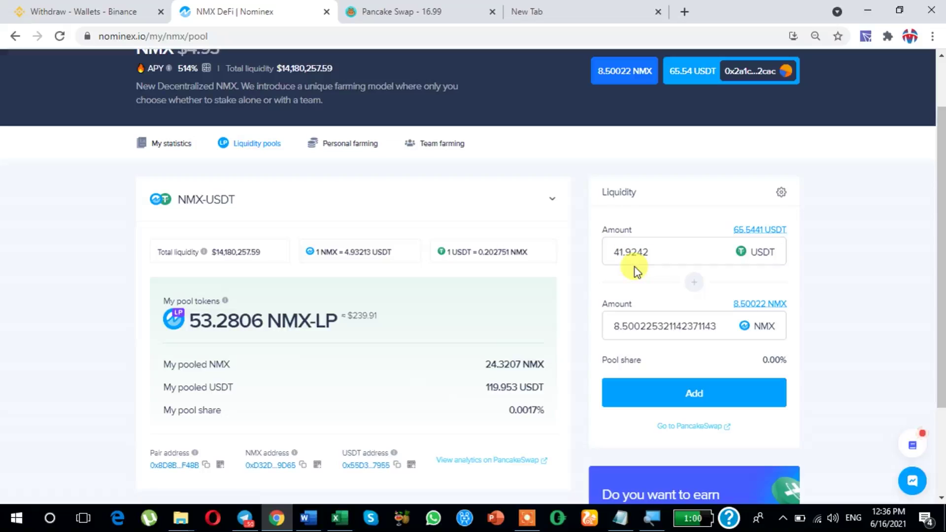
# - Shorten the NMX amount in the liquidity form to 8
pyautogui.click(720, 329)
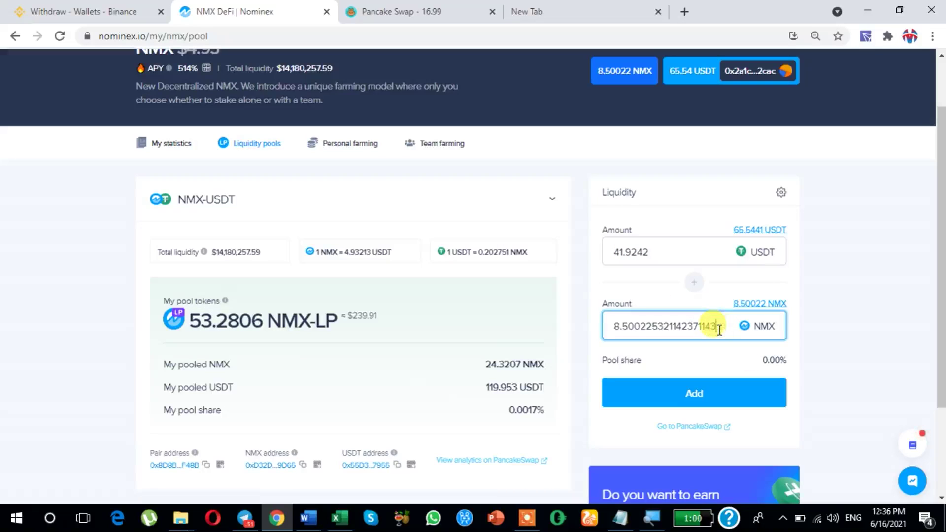
pyautogui.press('BackSpace')
pyautogui.press('BackSpace')
pyautogui.press('BackSpace')
pyautogui.press('BackSpace')
pyautogui.press('BackSpace')
pyautogui.press('BackSpace')
pyautogui.press('BackSpace')
pyautogui.press('BackSpace')
pyautogui.press('BackSpace')
pyautogui.press('BackSpace')
pyautogui.press('BackSpace')
pyautogui.press('BackSpace')
pyautogui.press('BackSpace')
pyautogui.press('BackSpace')
pyautogui.press('BackSpace')
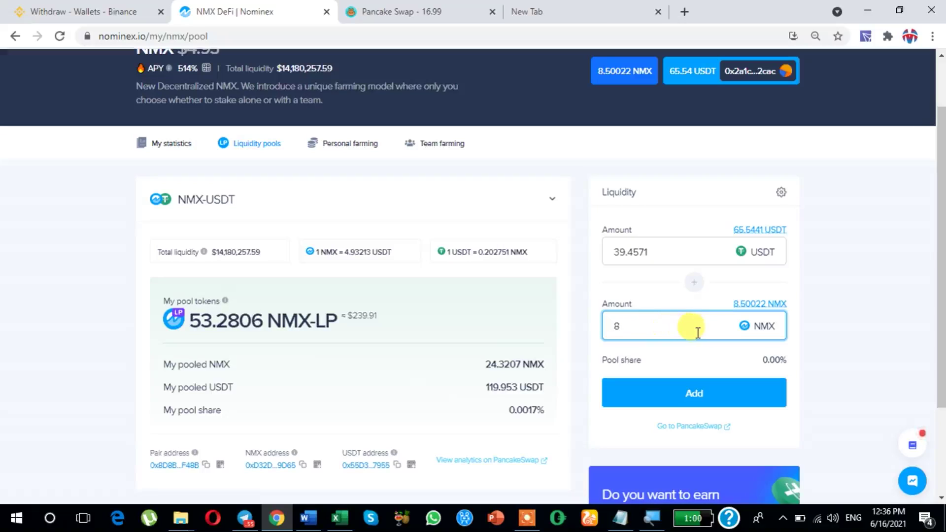
# - Add 8 NMX and the matching 39.4571 USDT to the NMX-USDT pool and confirm the transaction in MetaMask
pyautogui.click(695, 397)
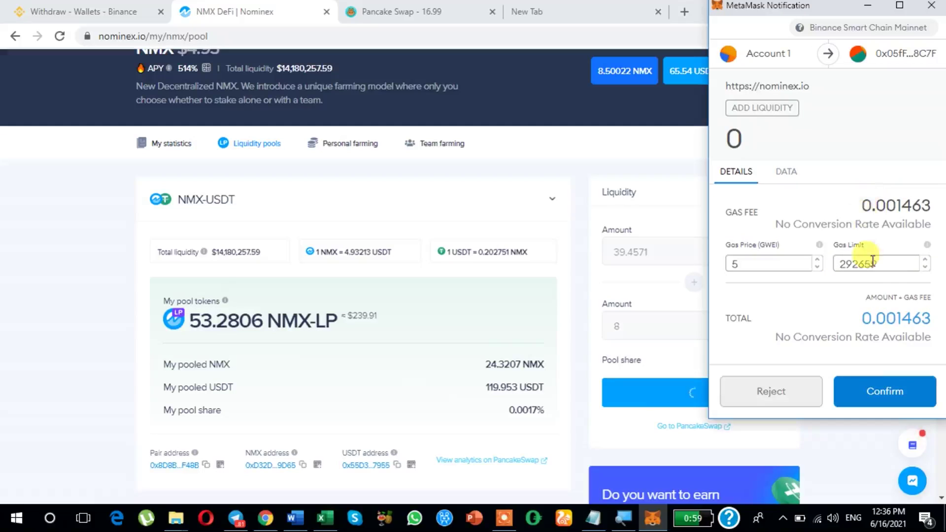
pyautogui.click(890, 400)
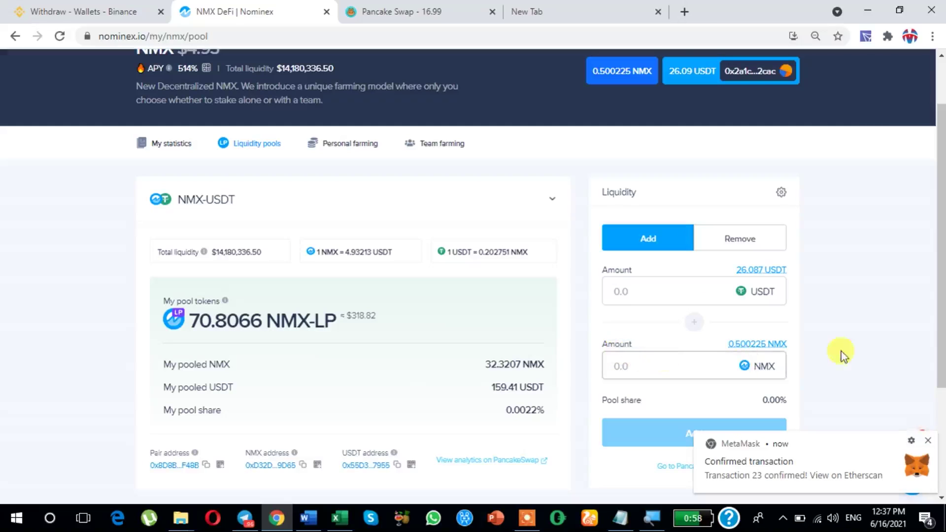
pyautogui.scroll(-1, 909, 341)
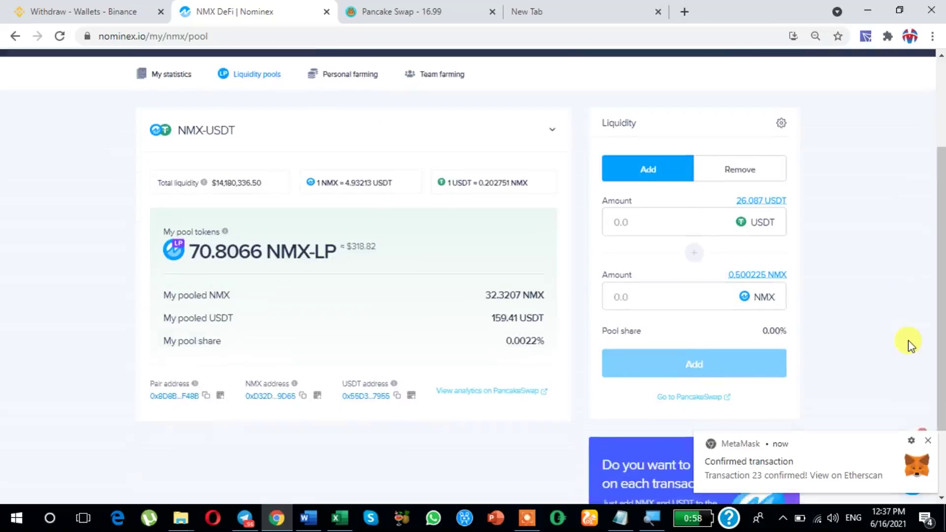
pyautogui.scroll(1, 908, 340)
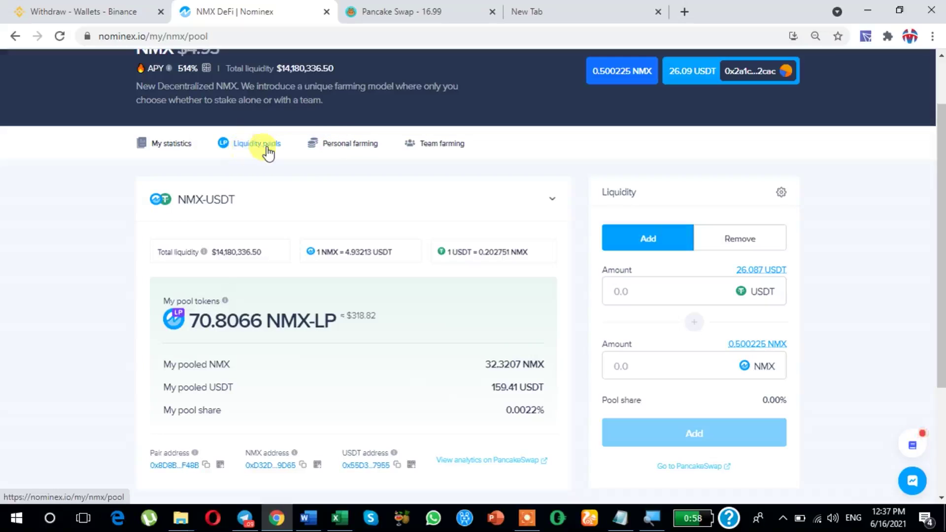
# - Enter the entire available NMX-LP balance for staking in Personal farming and approve it by signing the MetaMask request
pyautogui.click(342, 146)
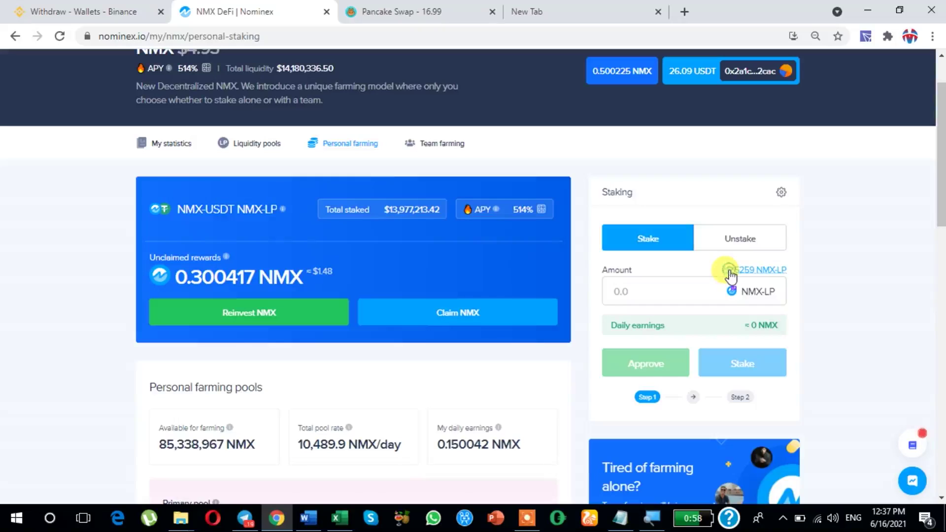
pyautogui.click(731, 272)
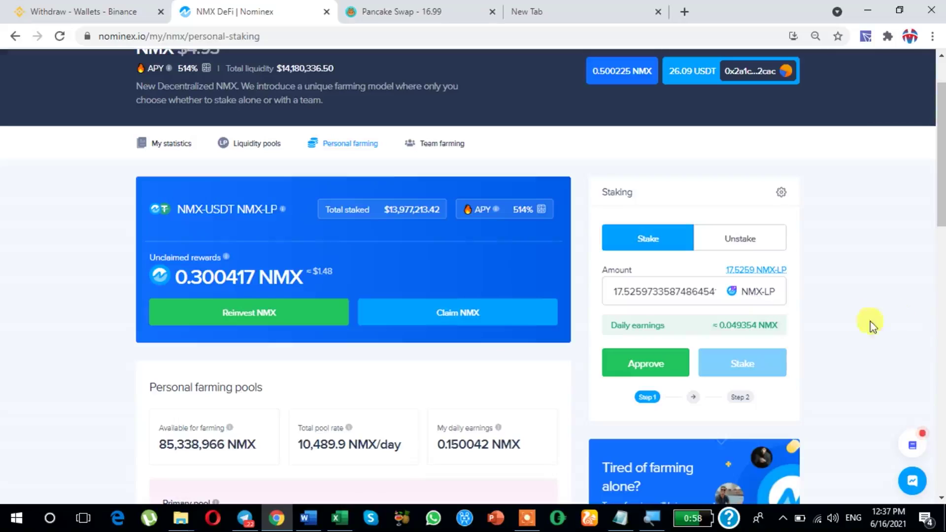
pyautogui.click(636, 367)
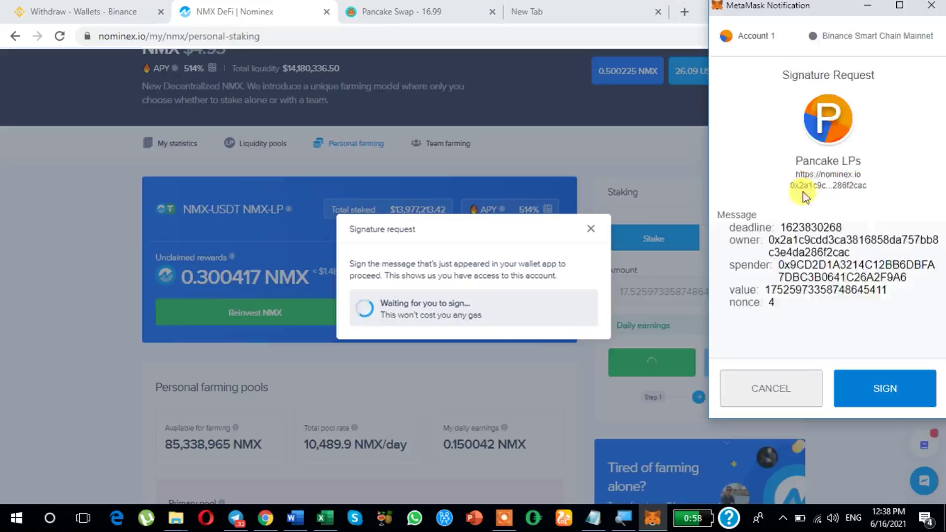
pyautogui.click(879, 392)
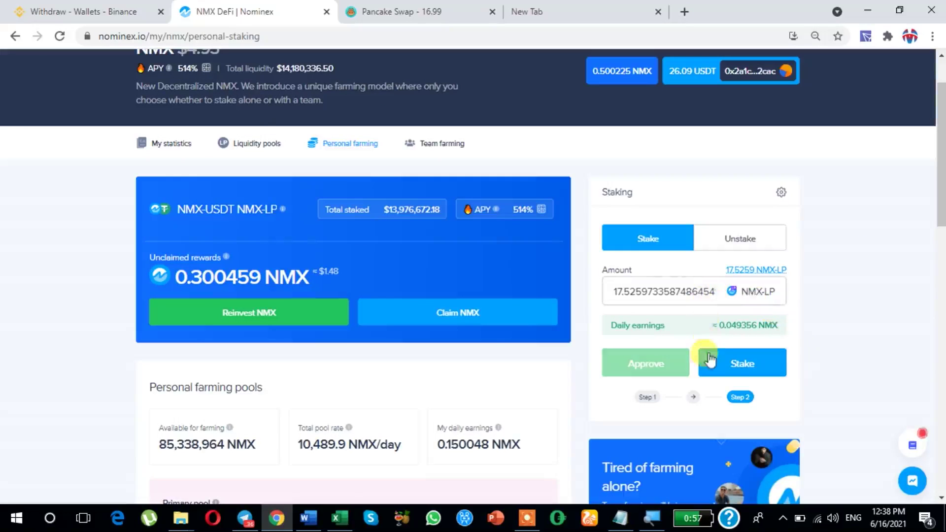
# - Stake the approved NMX-LP amount and confirm the contract interaction in MetaMask
pyautogui.click(752, 367)
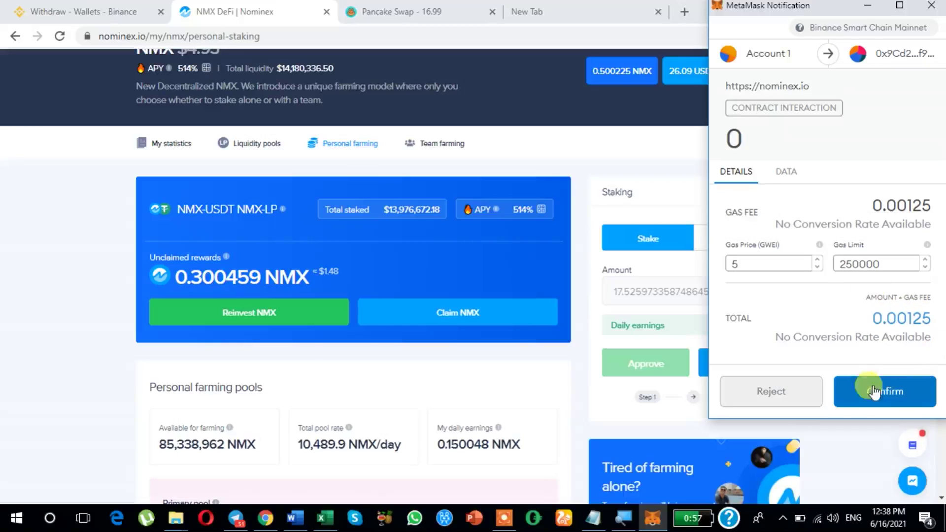
pyautogui.click(858, 391)
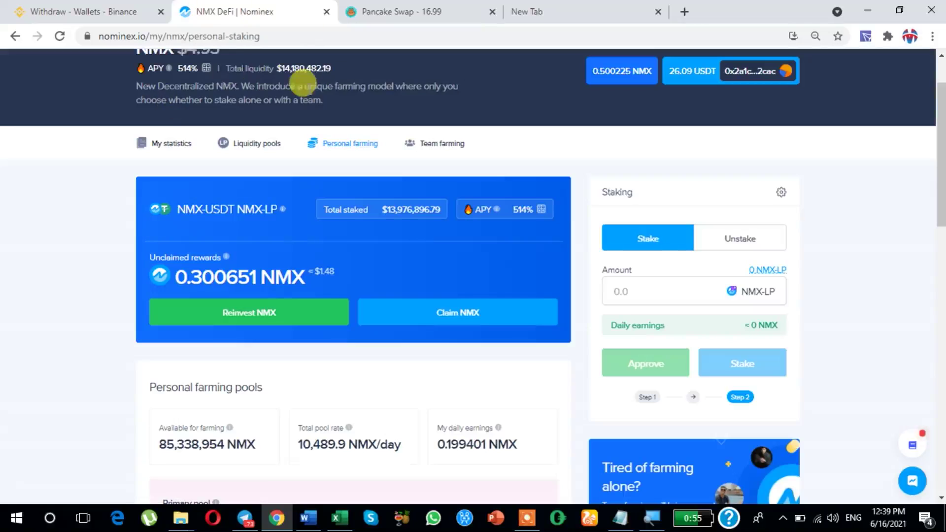
# - Review the unclaimed rewards and personal farming pool figures, and the pool tokens and pooled NMX and USDT under Liquidity pools
pyautogui.click(436, 326)
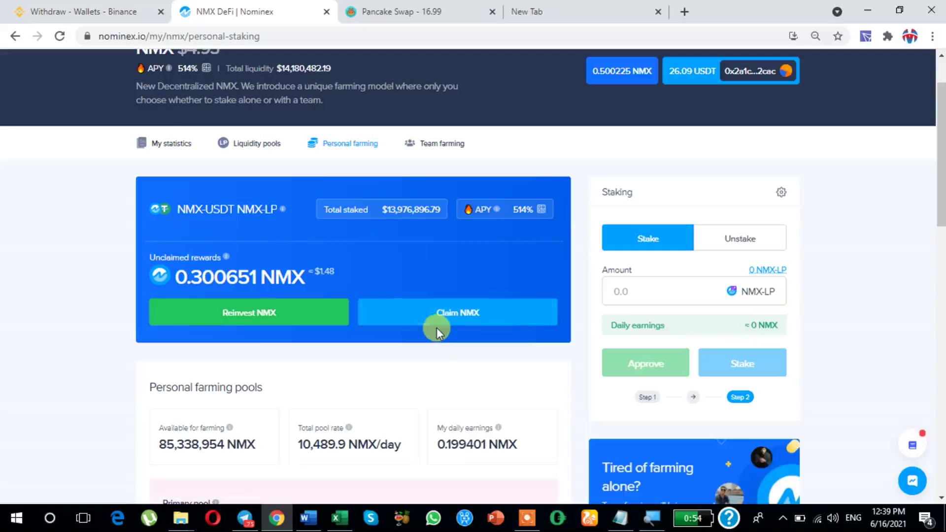
pyautogui.scroll(1, 438, 371)
pyautogui.scroll(-6, 438, 371)
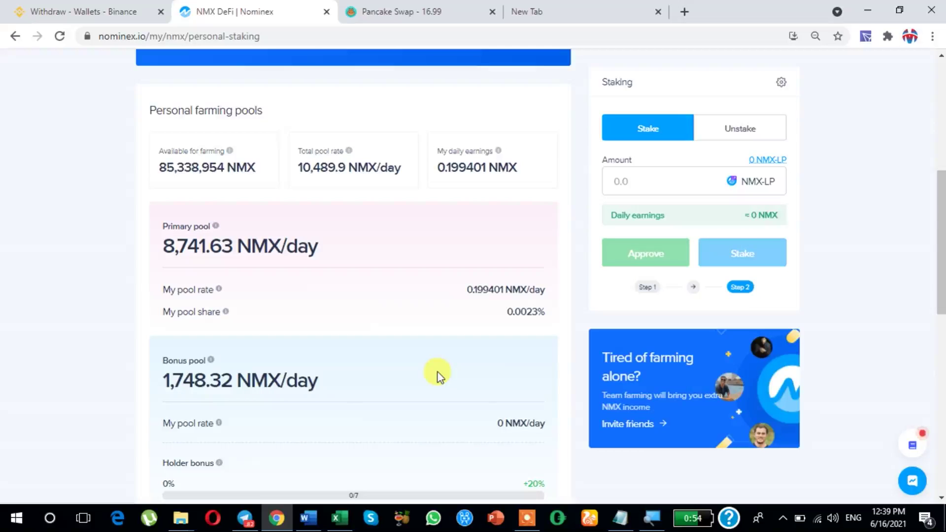
pyautogui.scroll(5, 437, 372)
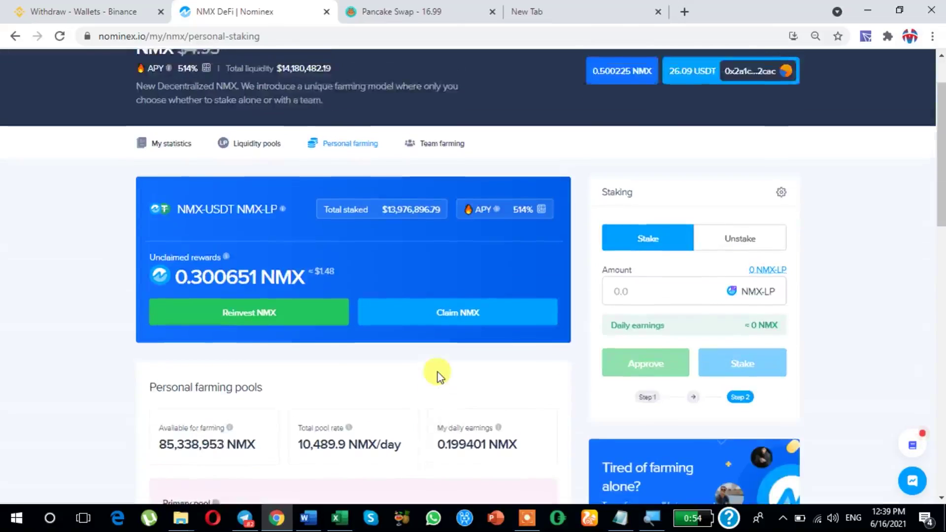
pyautogui.scroll(1, 438, 371)
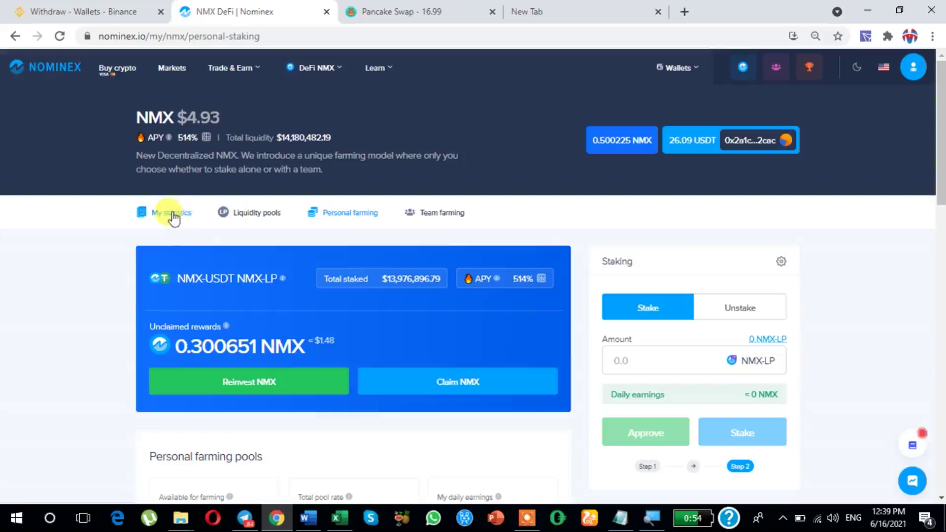
pyautogui.click(251, 215)
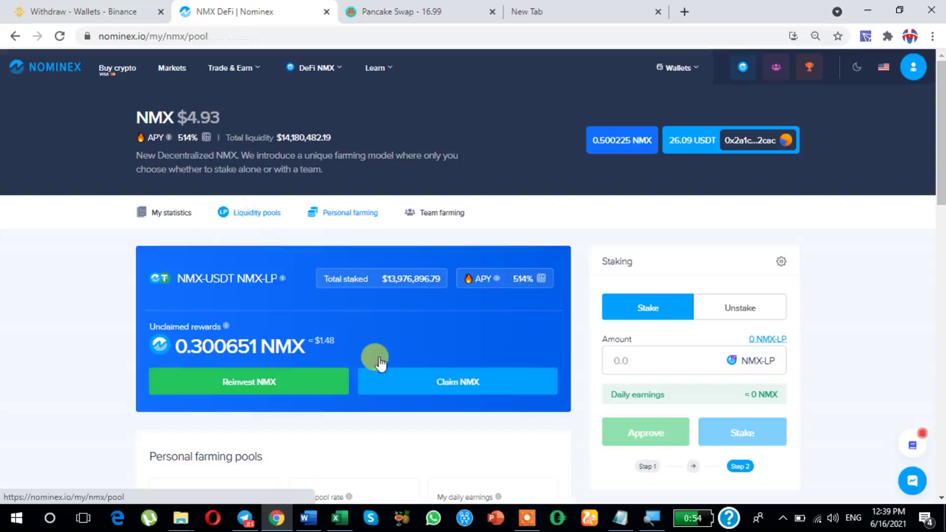
pyautogui.scroll(-4, 379, 363)
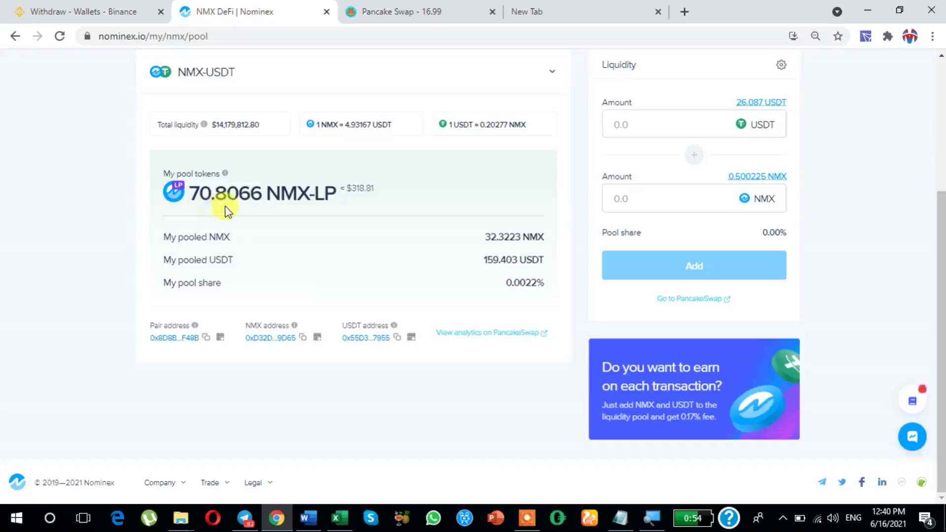
pyautogui.scroll(1, 309, 230)
pyautogui.scroll(-1, 312, 232)
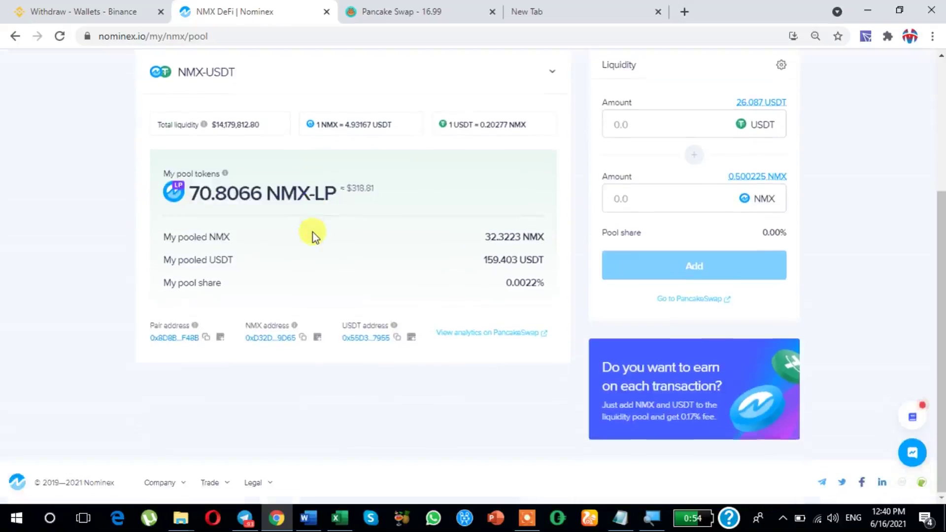
pyautogui.scroll(1, 313, 232)
pyautogui.scroll(2, 313, 232)
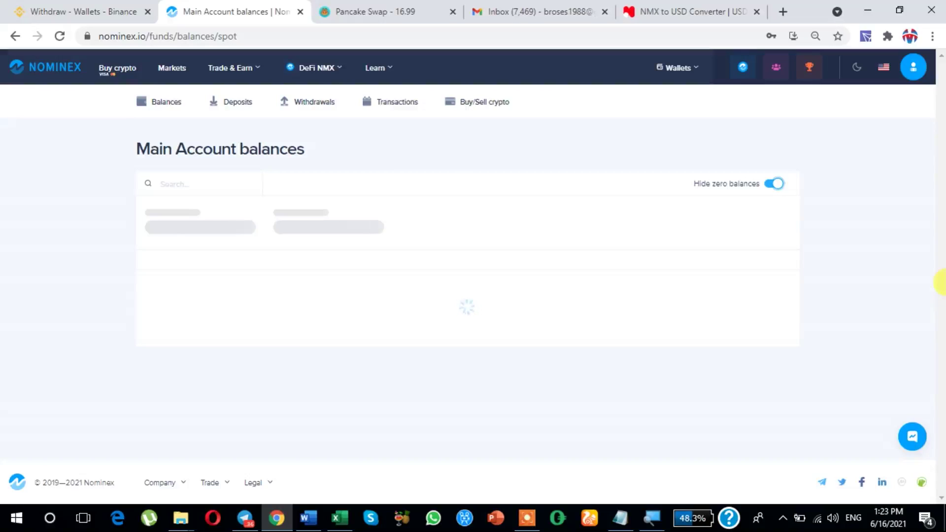
# - Switch to the Word document with the Nominex and Binance referral links
pyautogui.click(308, 517)
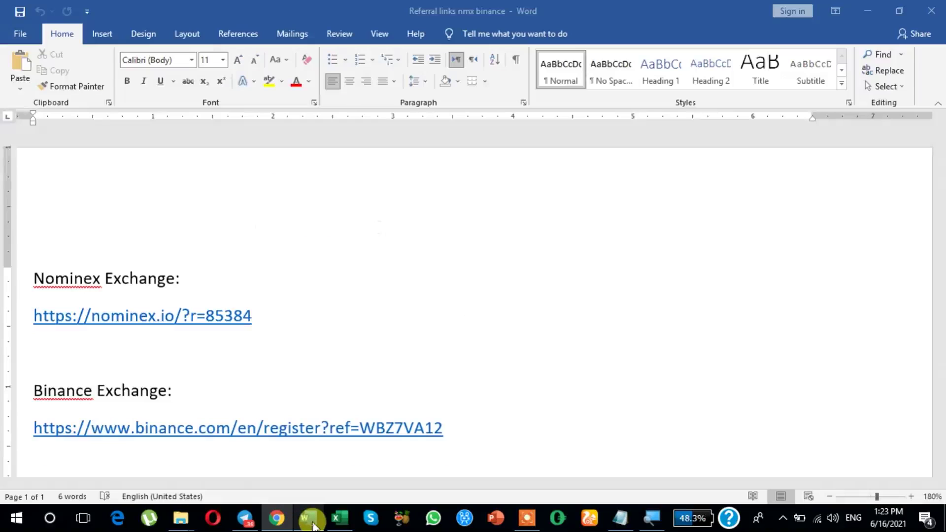